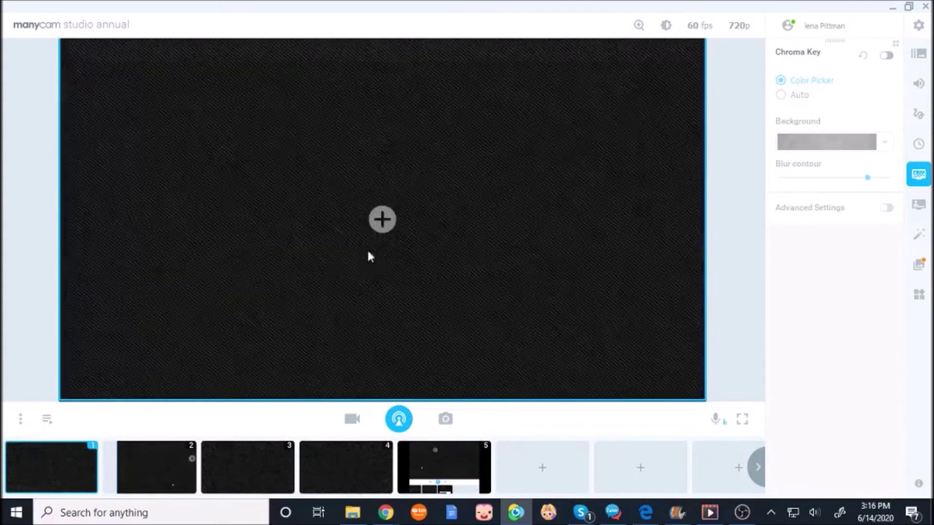
- Add the Logitech HD Webcam C270 camera to the ManyCam scene
left_click(381, 226)
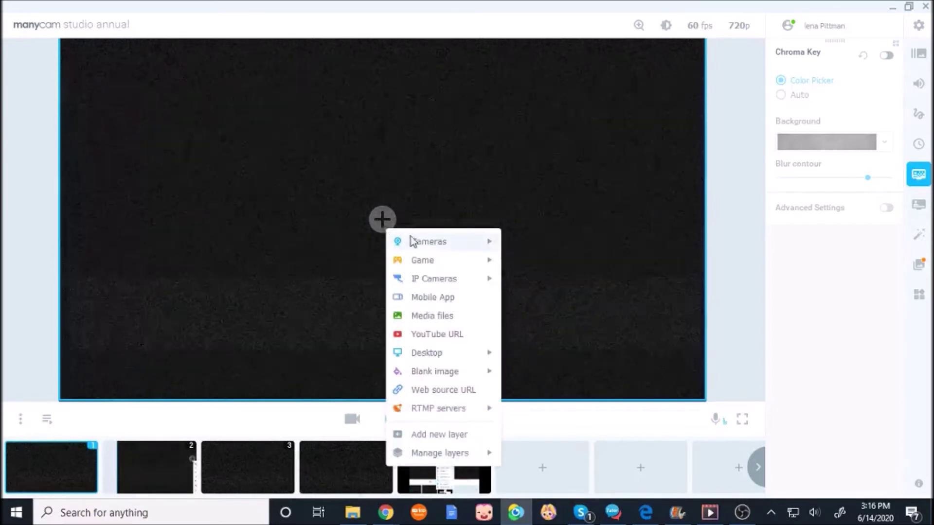
mouse_move(479, 243)
left_click(540, 241)
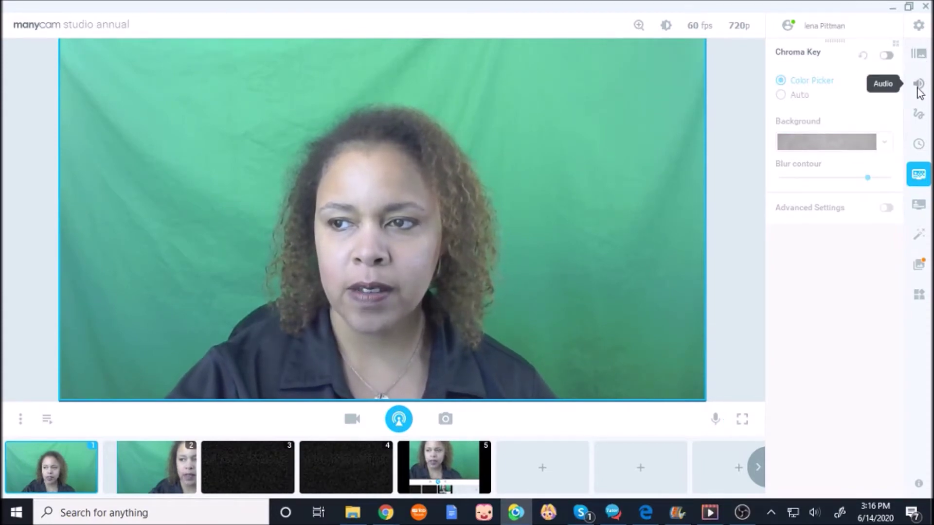
- Turn on and reset Chroma Key, using the Chalkboard with Stationery image as a custom background
left_click(919, 175)
left_click(919, 175)
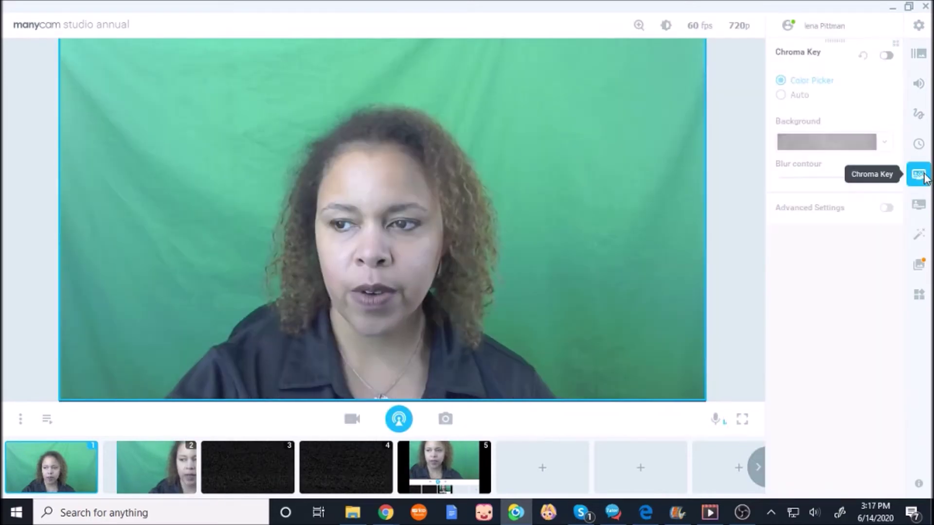
left_click(885, 57)
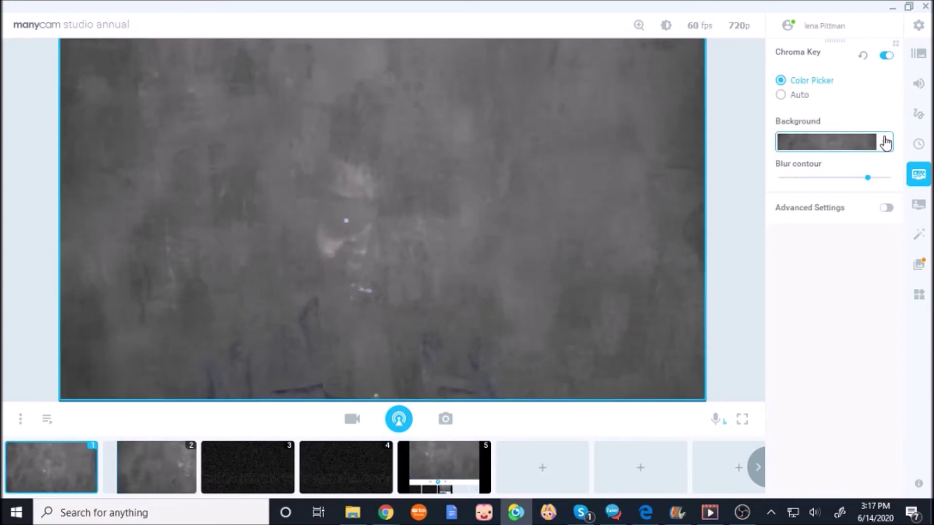
left_click(862, 57)
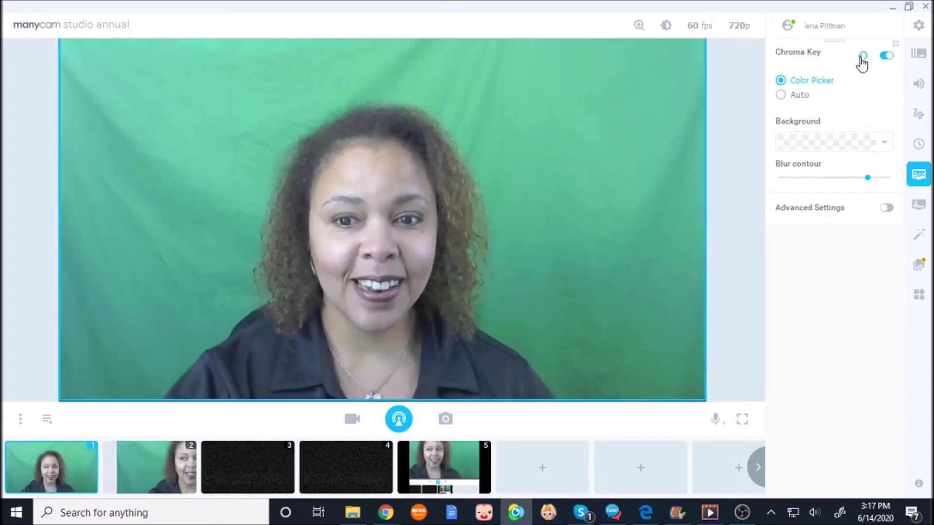
left_click(884, 142)
left_click(827, 257)
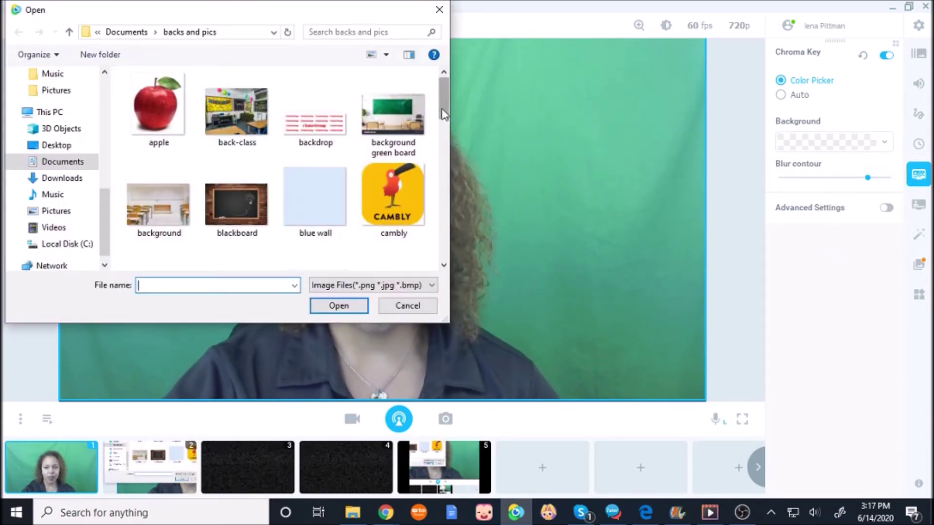
scroll(444, 111, "down", 2)
double_click(391, 182)
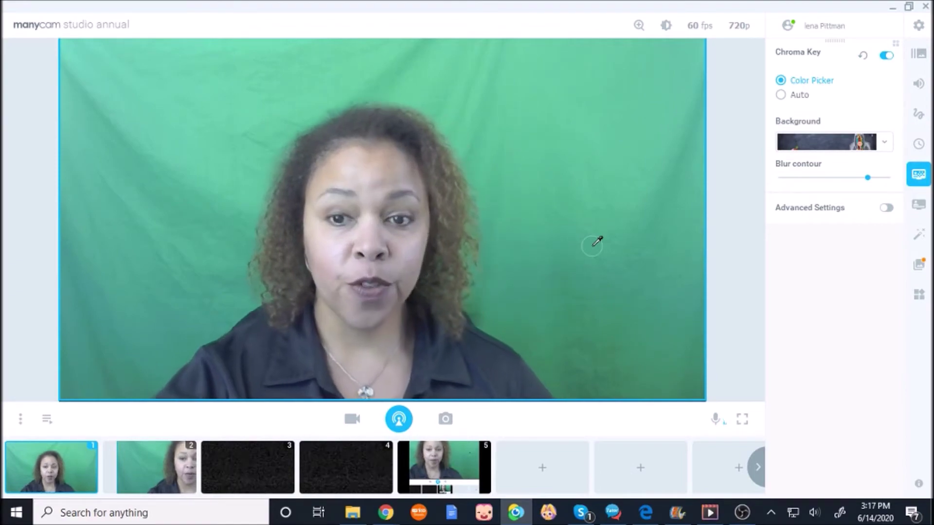
- Sample the green wall, then the leftover grey-blue and pixelated patches, with the Color Picker
left_click(641, 121)
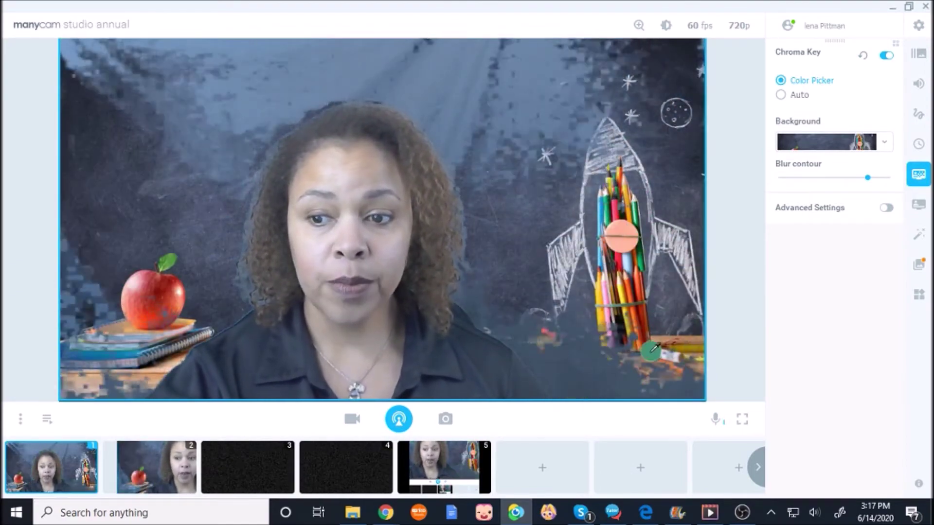
left_click(535, 90)
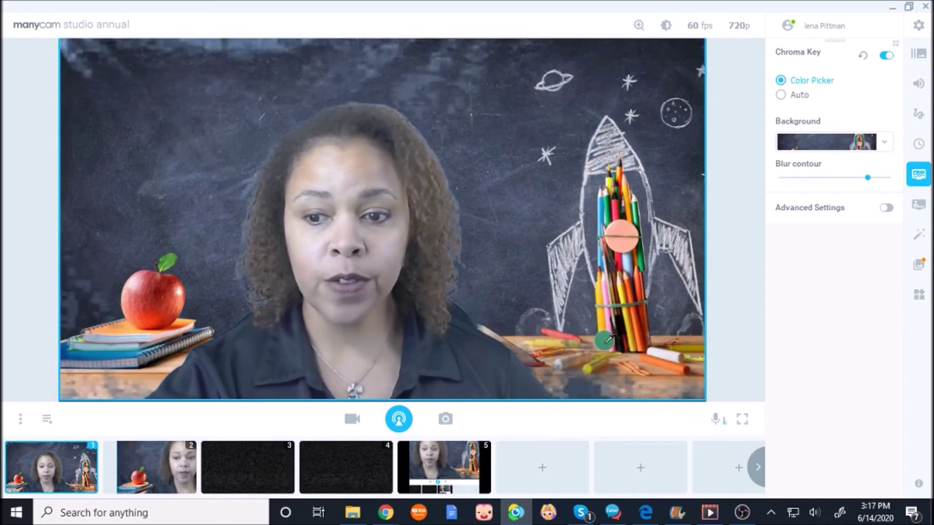
left_click(596, 354)
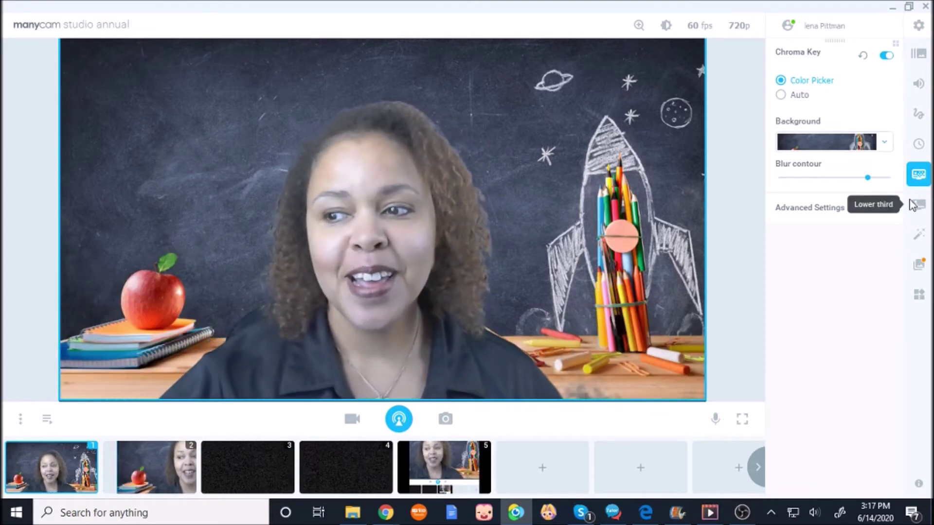
left_click(919, 236)
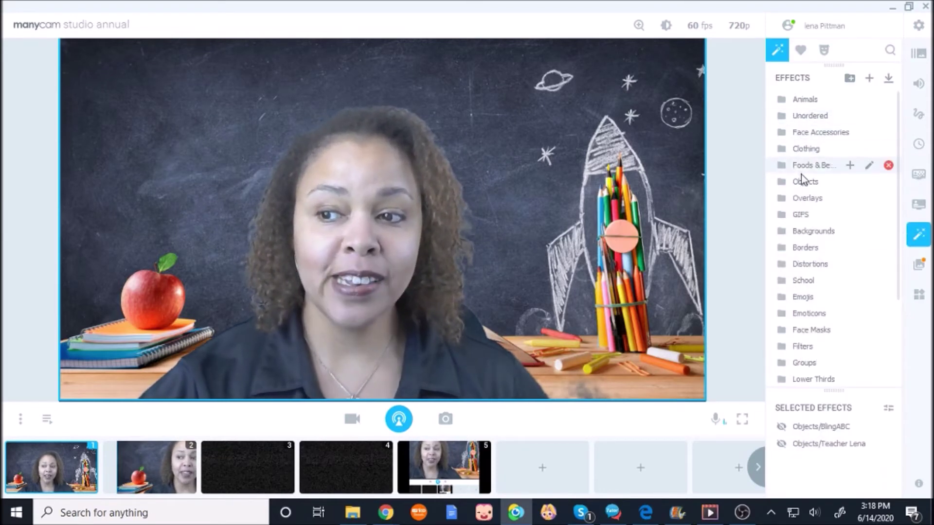
- Add the alligator sticker from the Animals effects category to the video
left_click(792, 101)
left_click(863, 182)
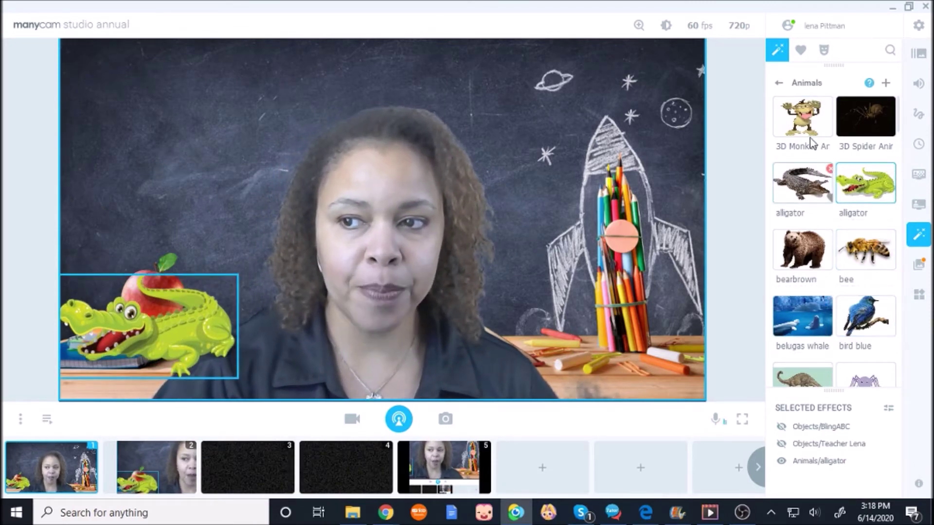
left_click(780, 83)
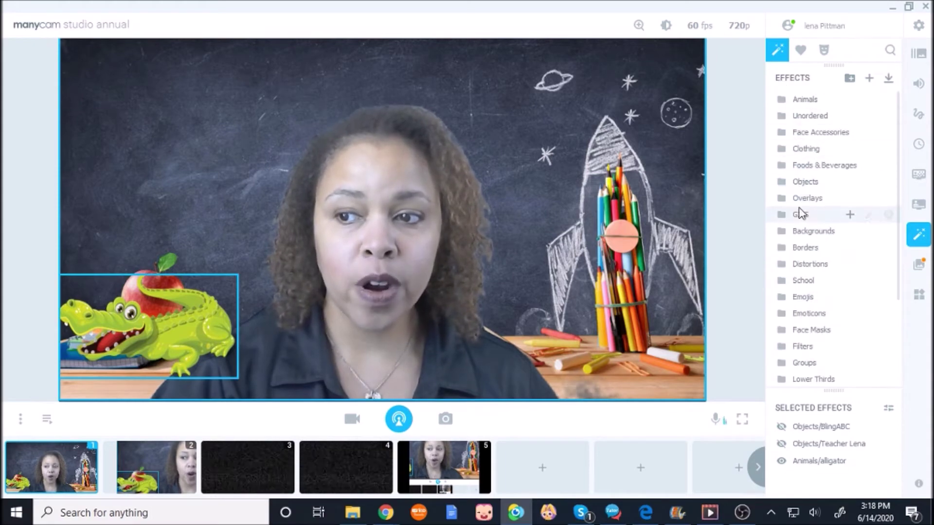
- Scroll to the end of the Objects effects and open the store for more
left_click(802, 182)
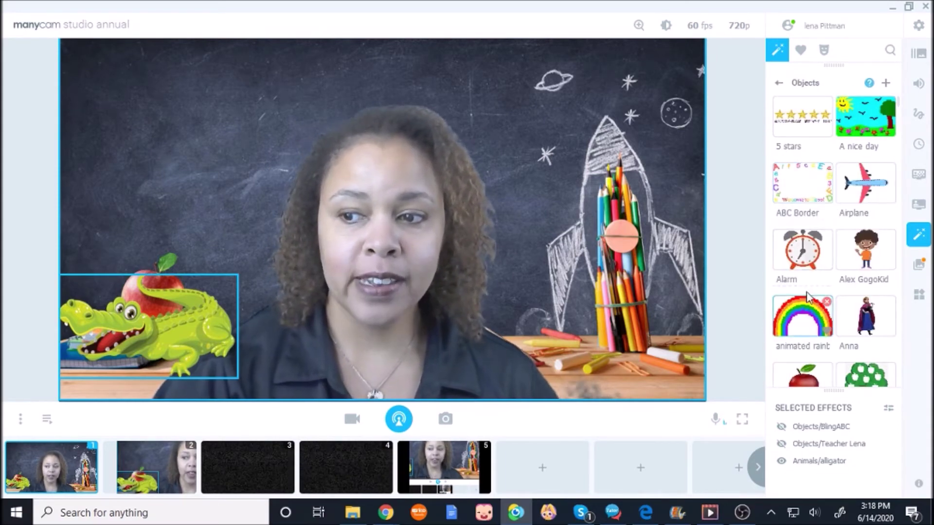
scroll(822, 279, "down", 12)
scroll(820, 281, "down", 15)
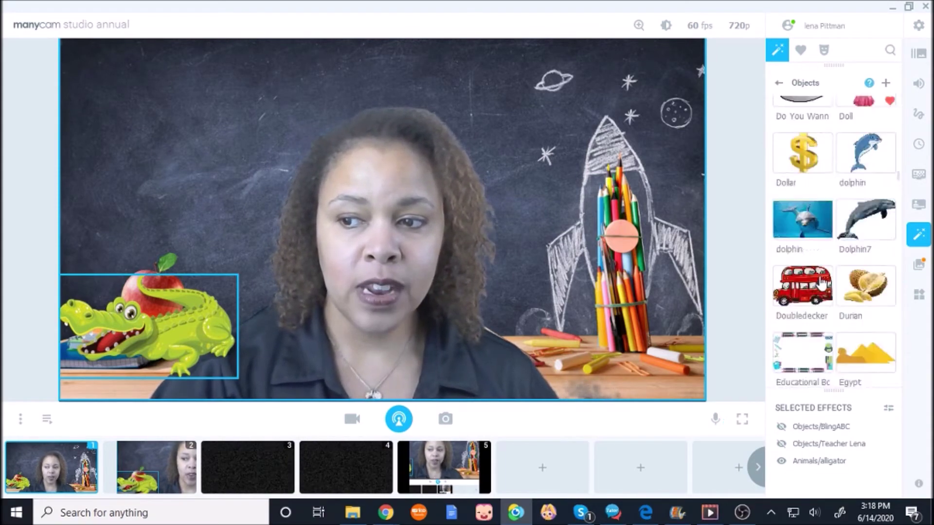
scroll(821, 282, "down", 4)
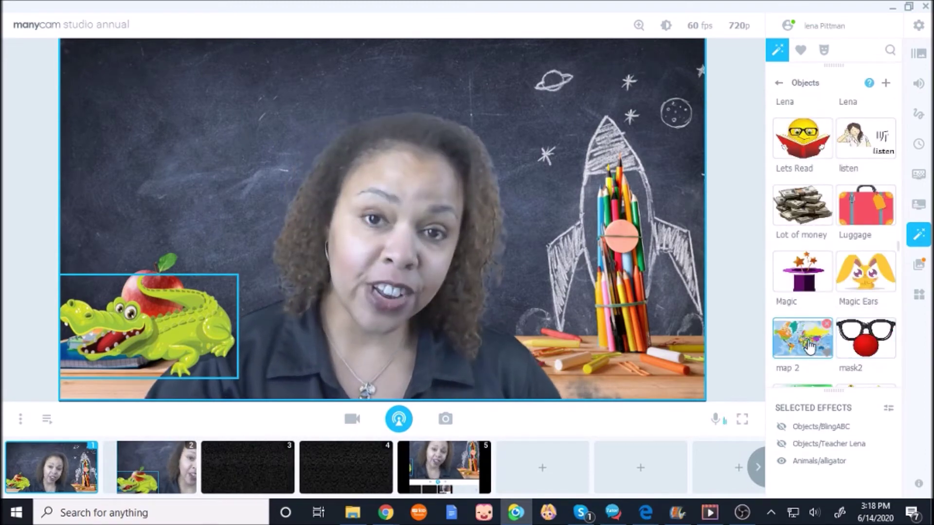
scroll(830, 339, "down", 2)
scroll(829, 339, "down", 6)
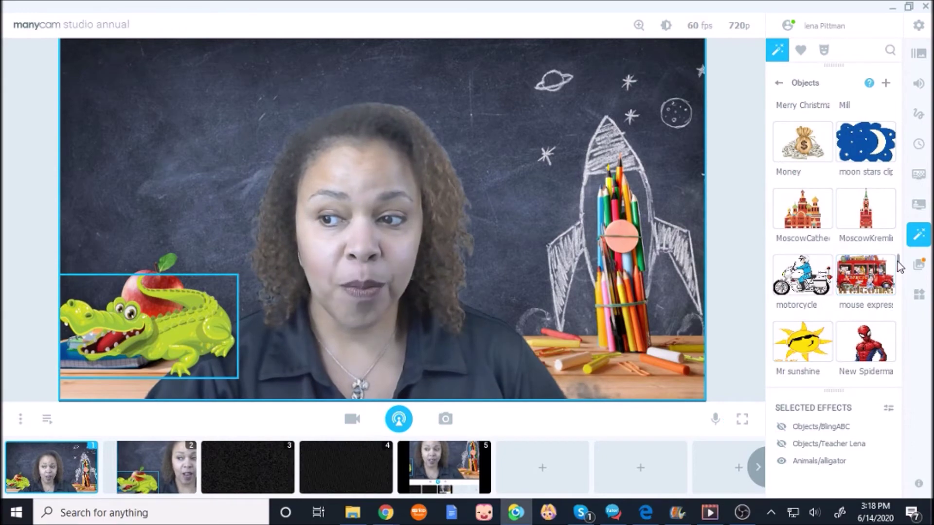
scroll(899, 272, "down", 6)
left_click_drag(898, 279, 894, 387)
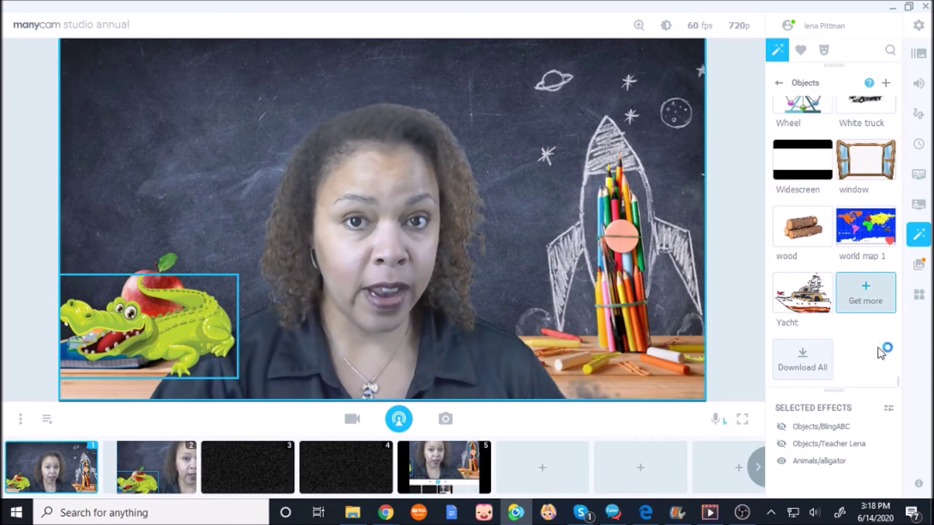
left_click(865, 298)
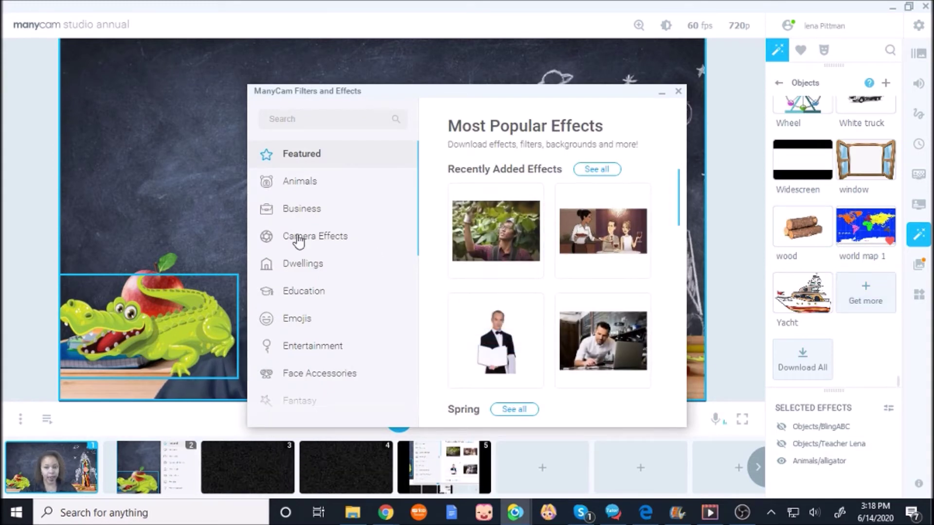
- Browse the Animals effects available in the Filters and Effects store
left_click(301, 189)
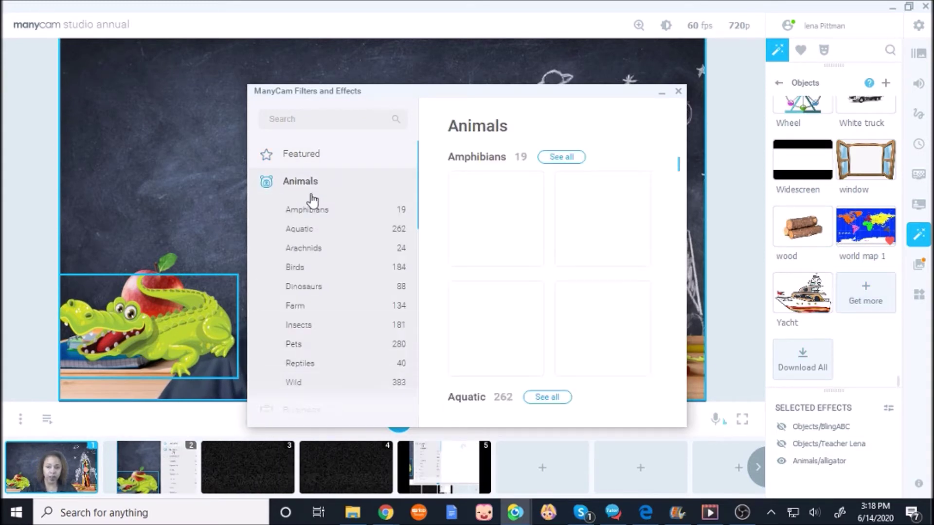
scroll(547, 332, "down", 6)
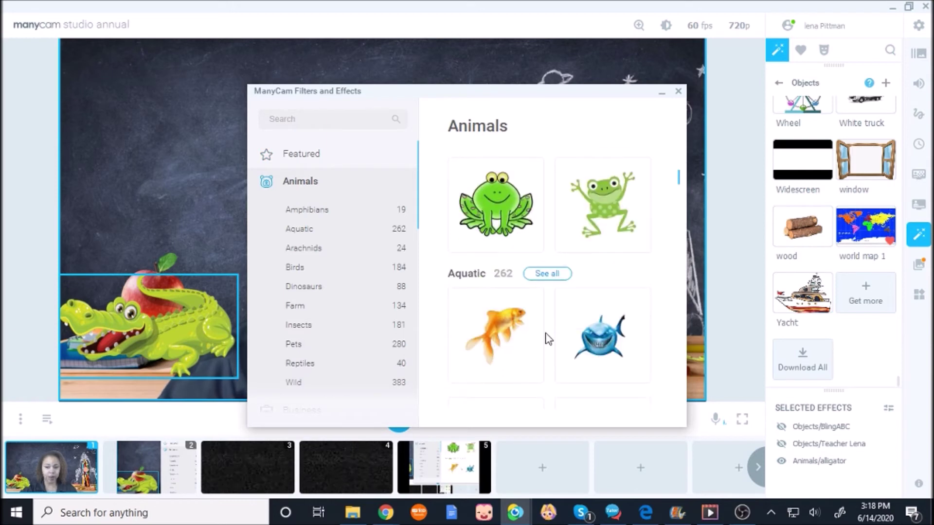
scroll(547, 332, "down", 6)
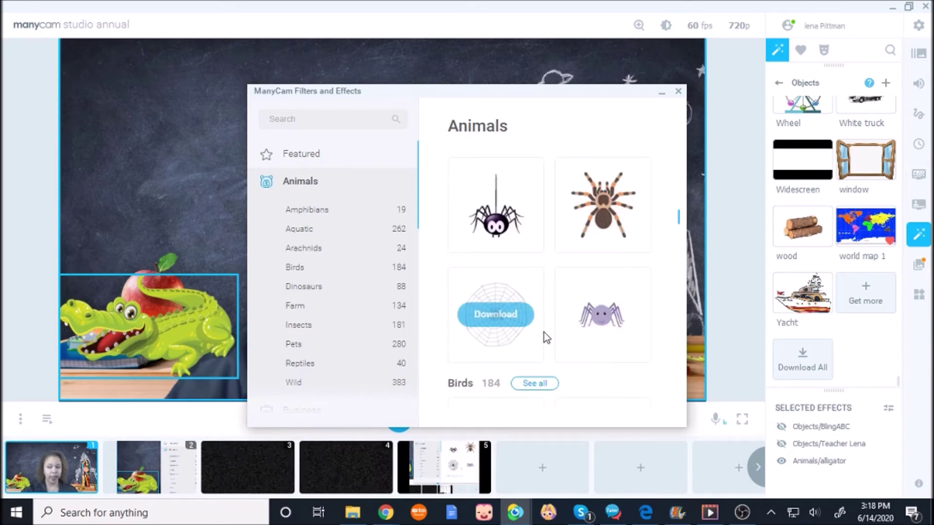
scroll(543, 335, "down", 8)
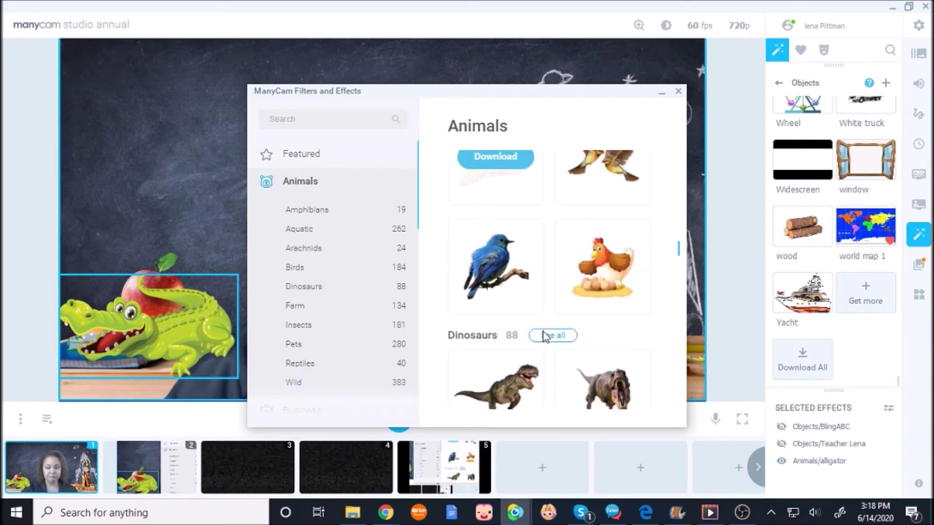
scroll(544, 333, "down", 8)
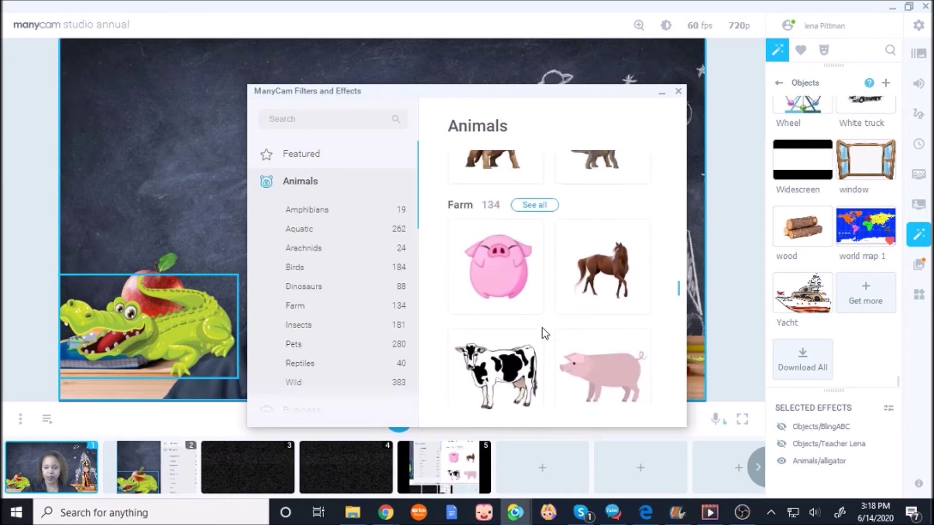
scroll(541, 336, "down", 8)
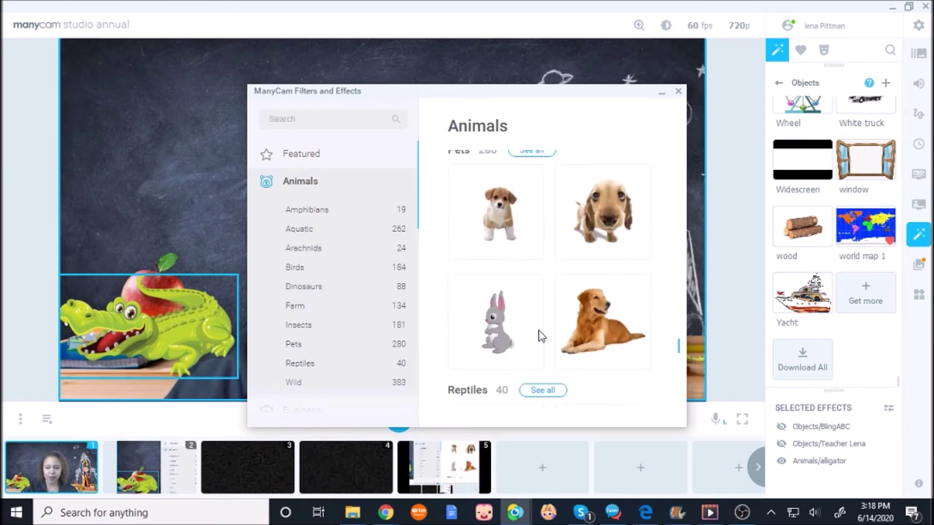
scroll(541, 336, "up", 10)
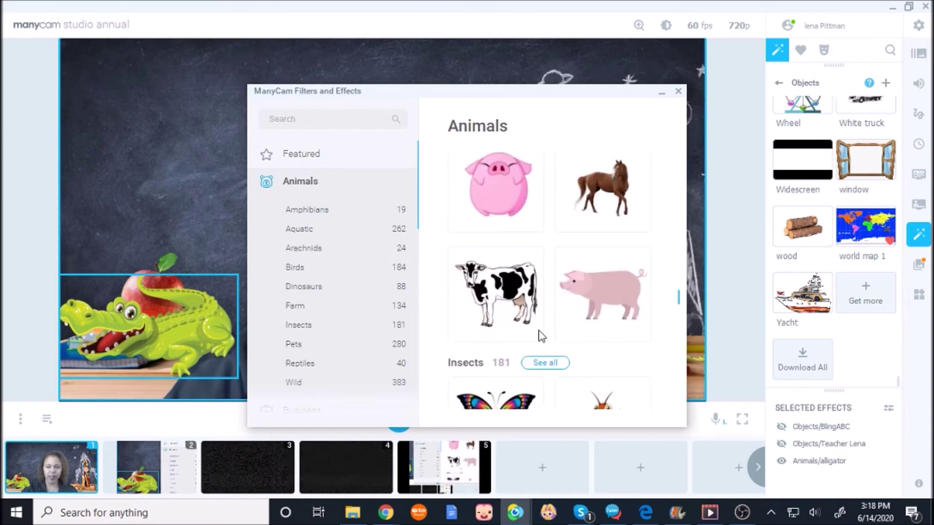
scroll(540, 335, "up", 6)
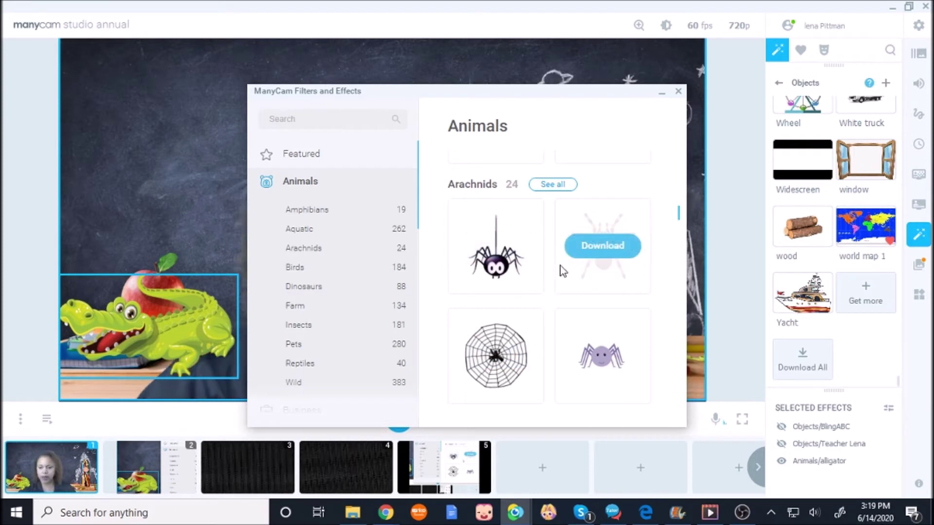
- Show every Arachnids effect, scroll through them, then close the store
left_click(559, 185)
scroll(564, 263, "down", 8)
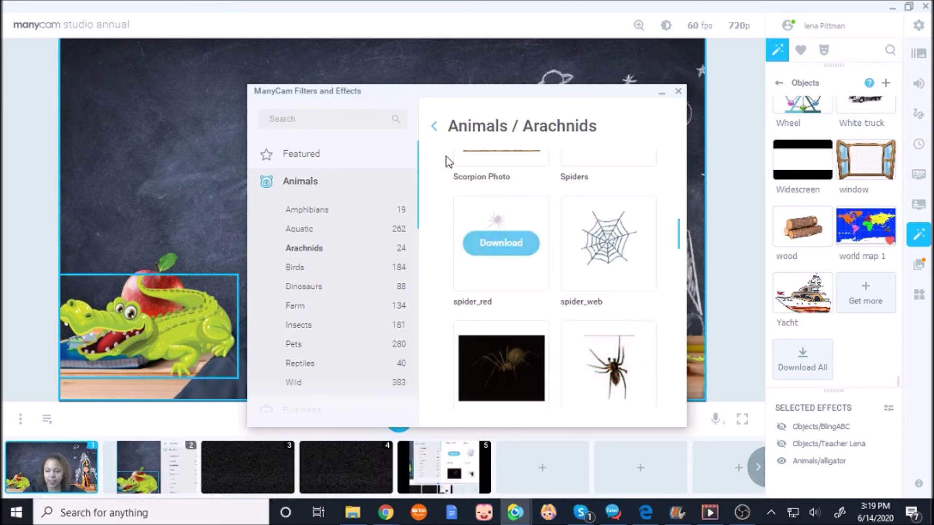
left_click(385, 78)
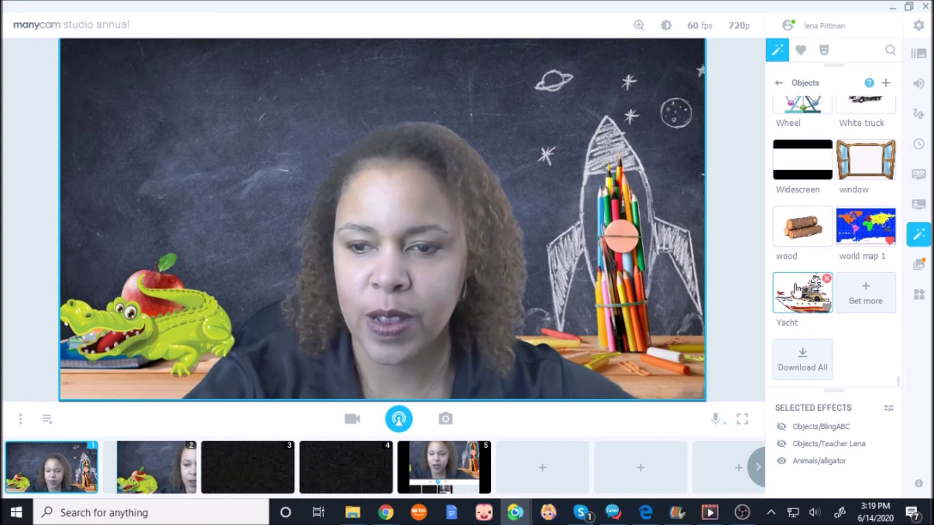
- Add the 3D Spider animation from Animals, enlarge it, then remove it
scroll(817, 379, "up", 5)
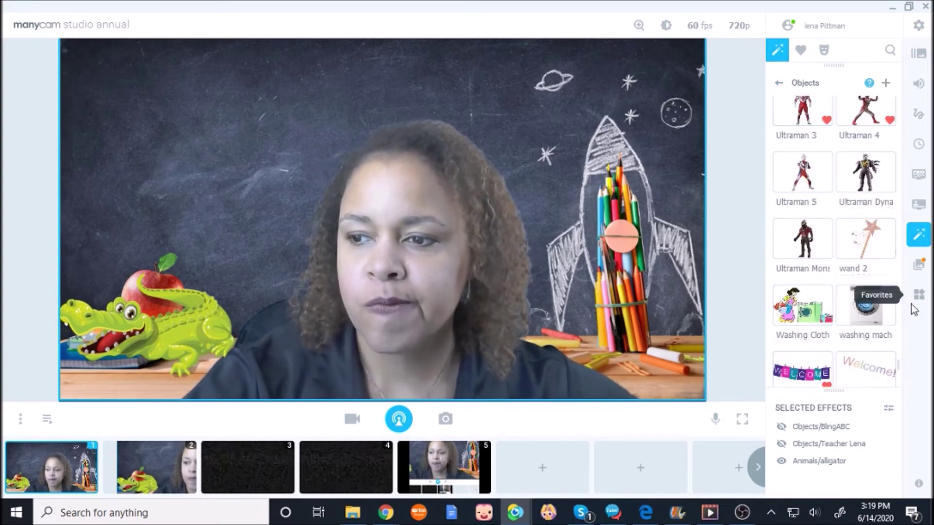
left_click_drag(898, 372, 896, 103)
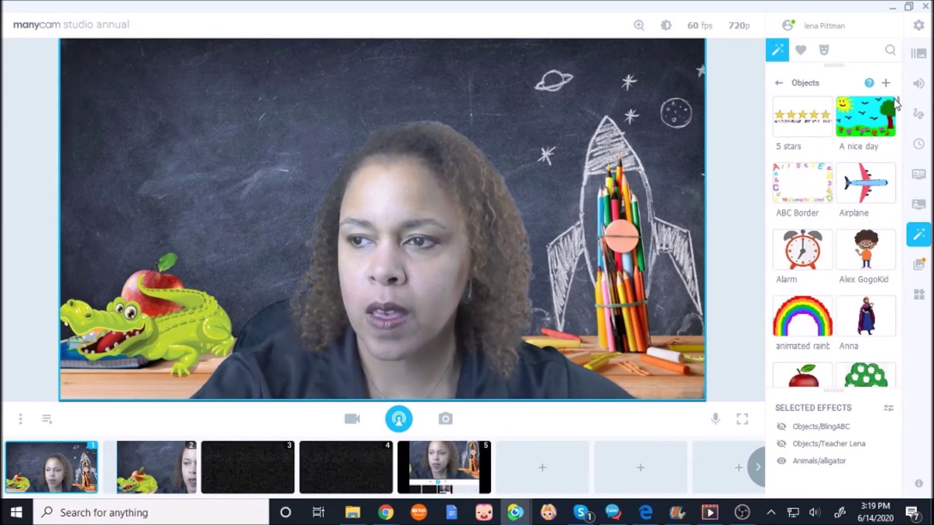
left_click(778, 84)
left_click(792, 99)
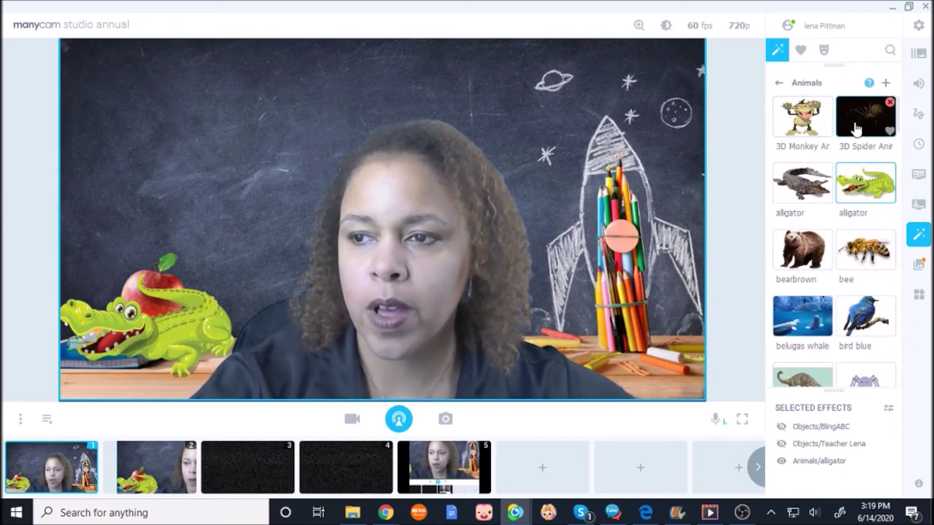
left_click(194, 119)
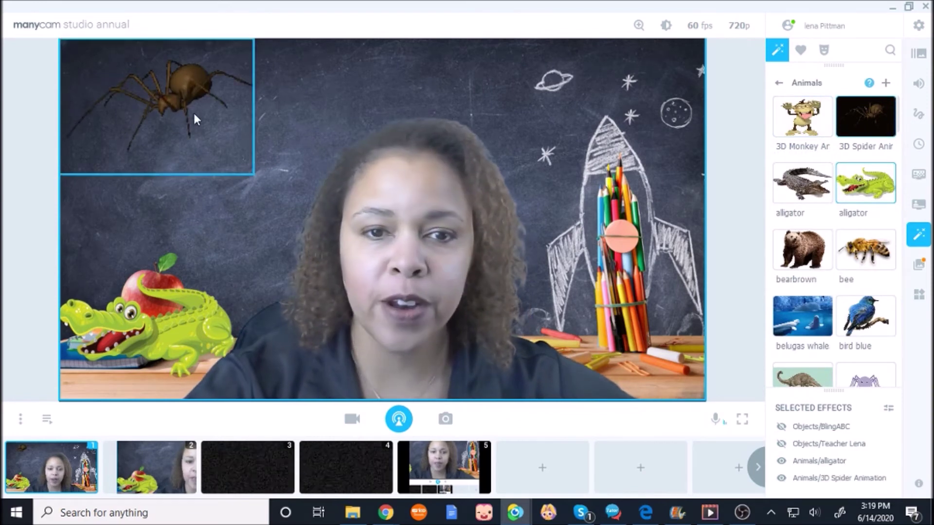
left_click_drag(254, 163, 341, 193)
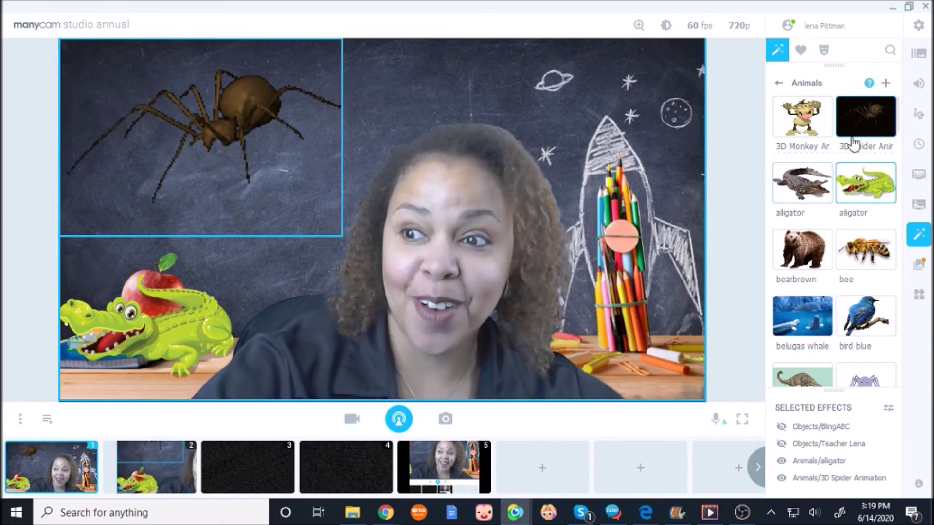
mouse_move(867, 127)
left_click(867, 127)
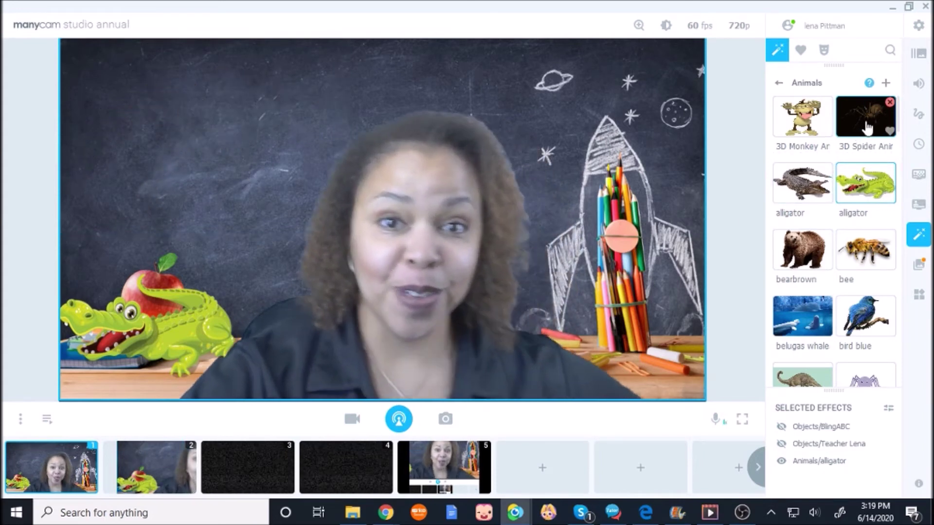
- Look into the GIFS effects folder, return to the folder list, and switch to OBS Studio
left_click(779, 83)
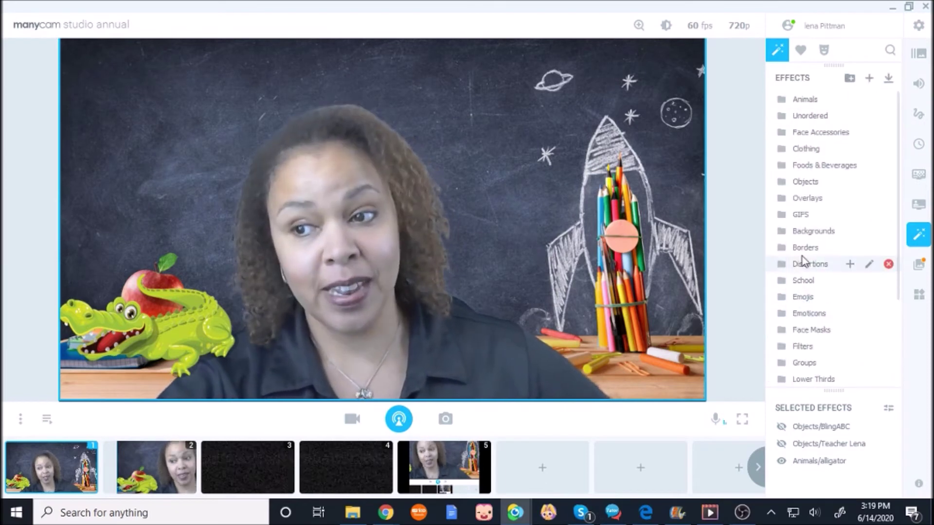
left_click(798, 215)
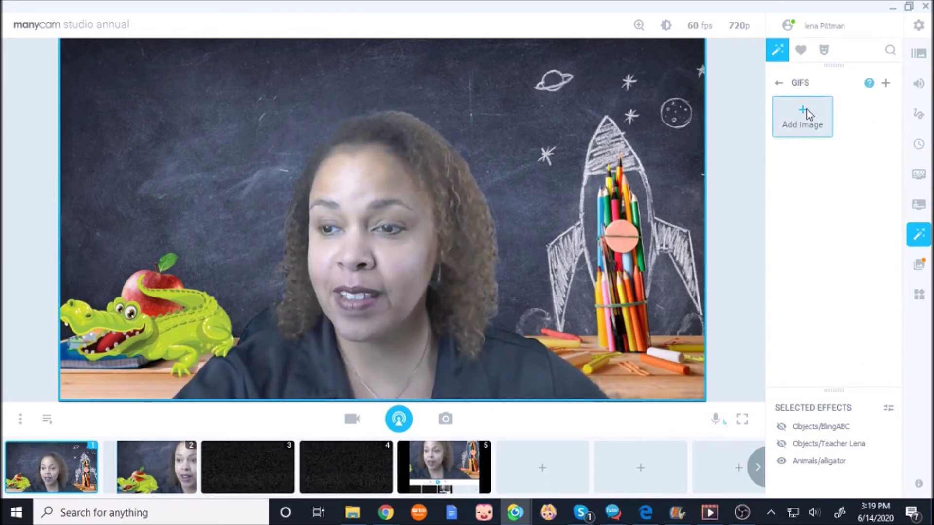
left_click(779, 84)
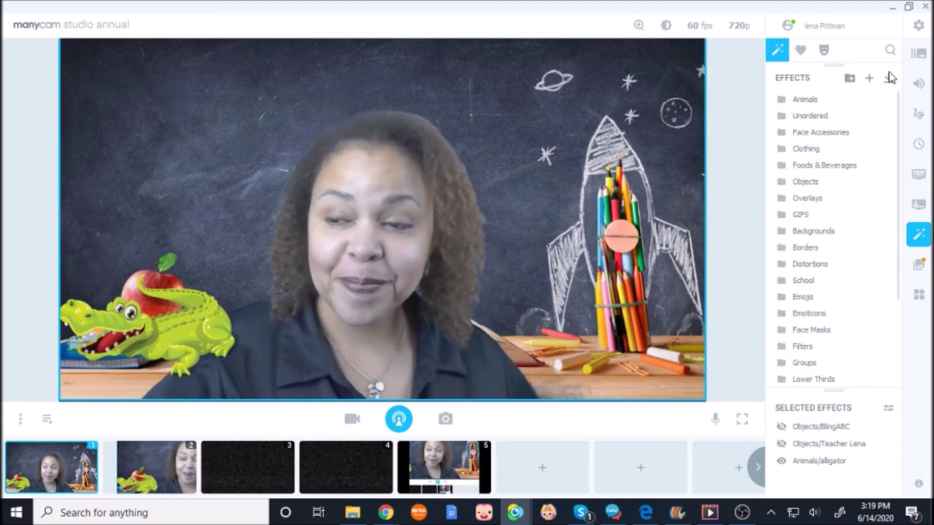
left_click(737, 515)
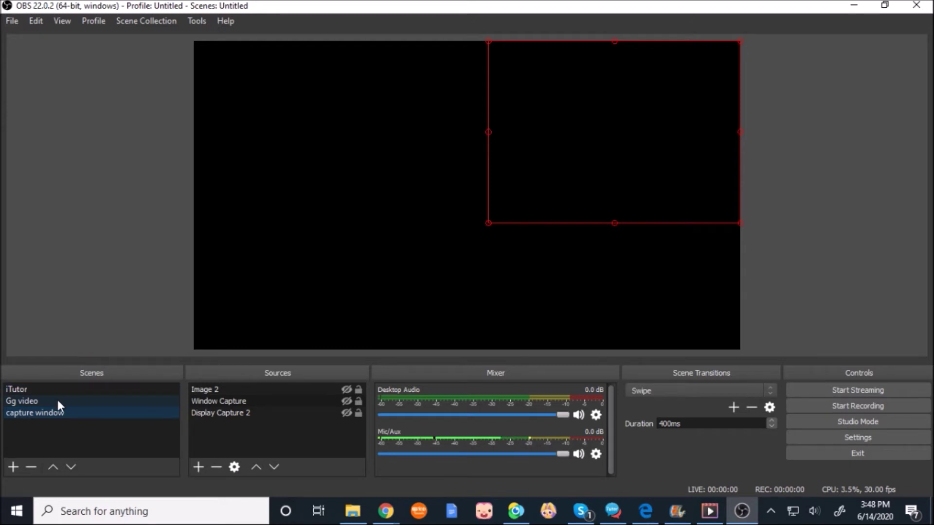
- Add a scene called 'obs' to the OBS Scenes list
left_click(13, 466)
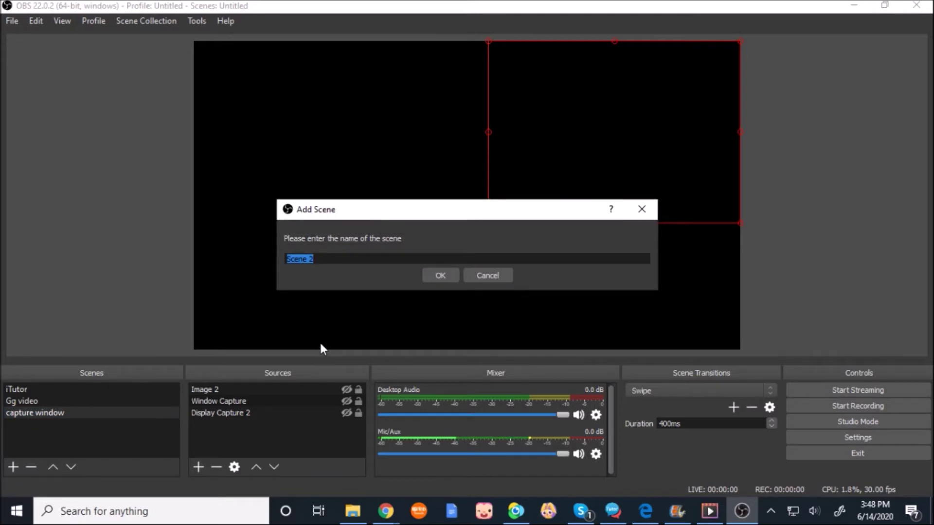
type("obs")
left_click(442, 276)
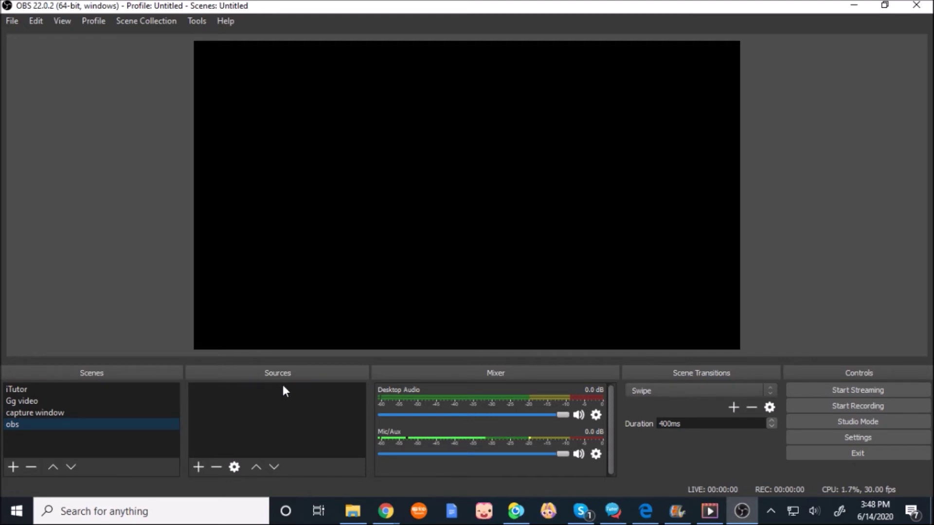
- Create Video Capture Device 2 with Logitech HD Webcam C270 as its device
left_click(197, 468)
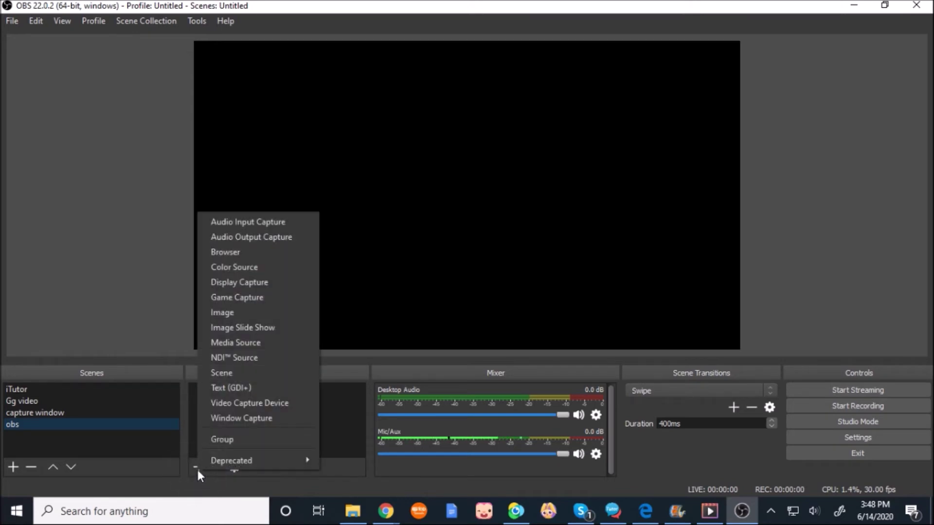
left_click(252, 402)
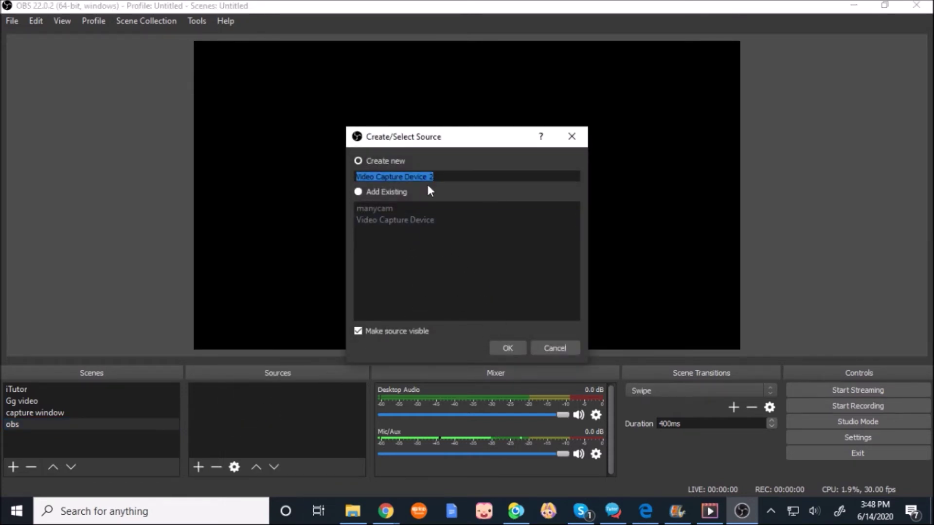
left_click(497, 352)
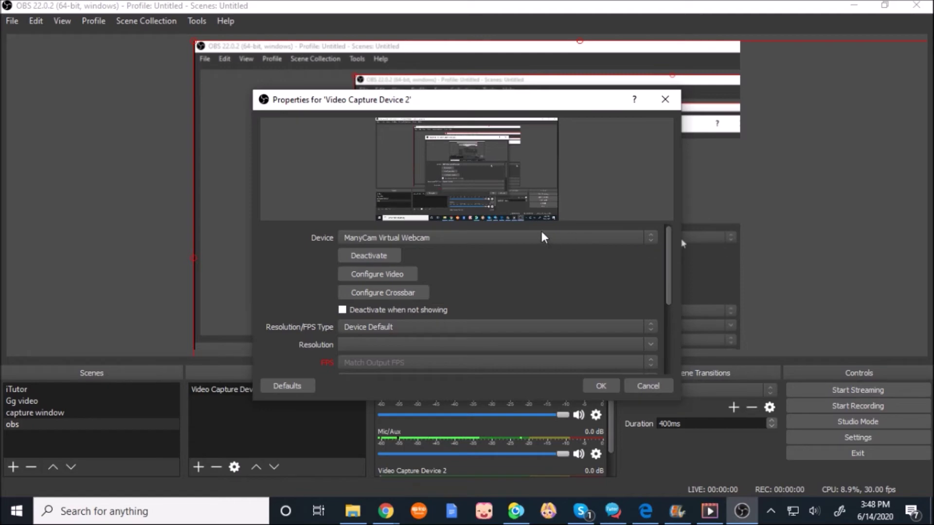
left_click(650, 238)
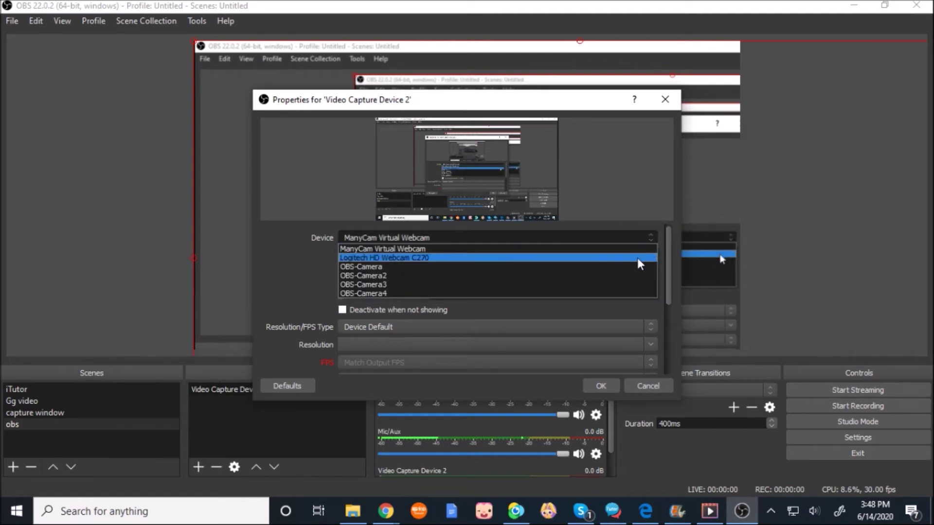
left_click(637, 258)
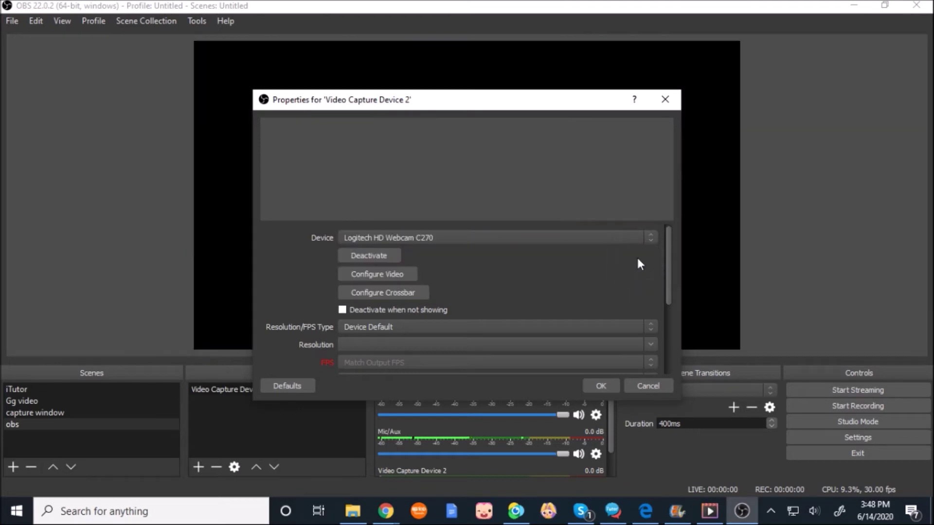
left_click(603, 387)
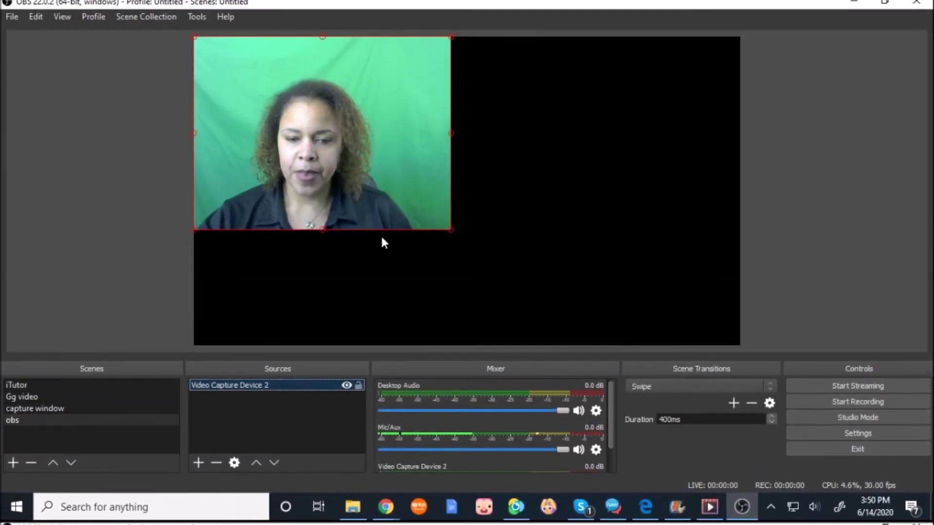
- Add a new image source named Image 3
left_click(197, 466)
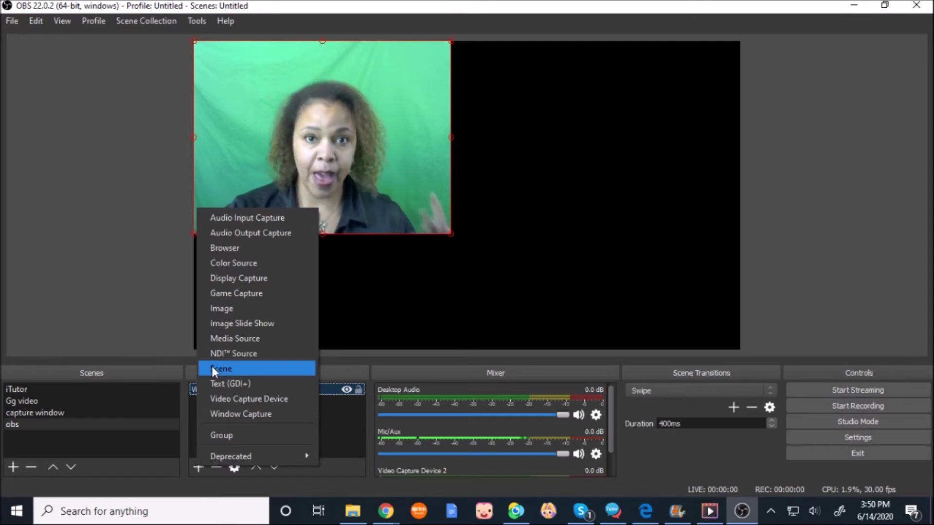
left_click(231, 314)
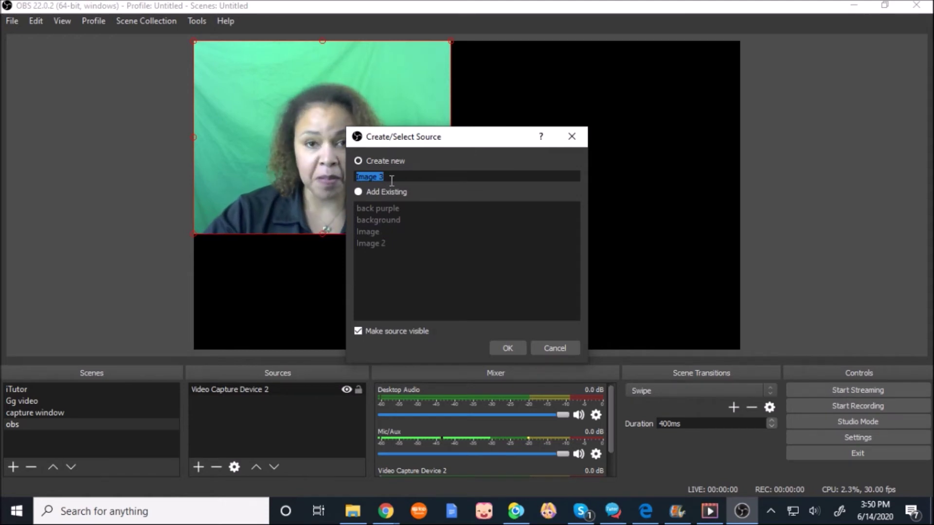
left_click(507, 349)
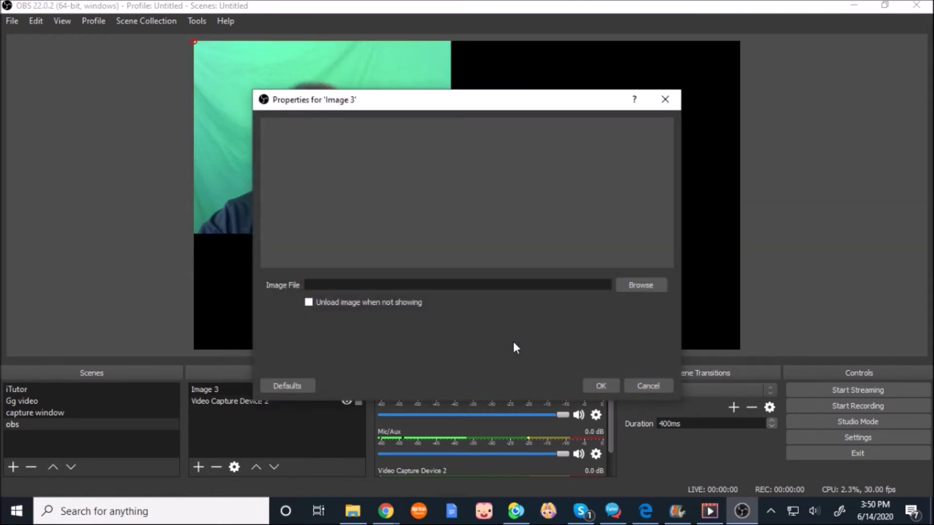
- Set Image 3 to Chalkboard-with-Stationary.jpg from Documents > backs and pics
left_click(635, 285)
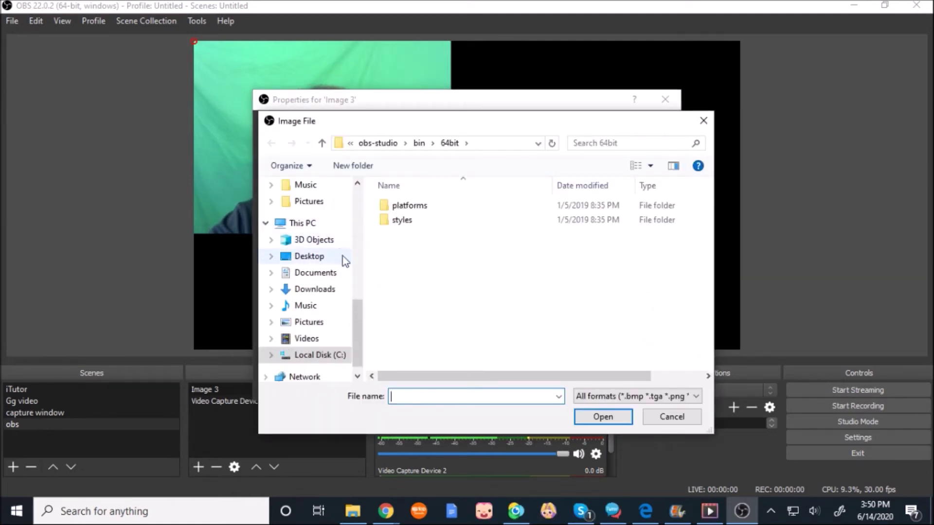
left_click_drag(362, 315, 378, 209)
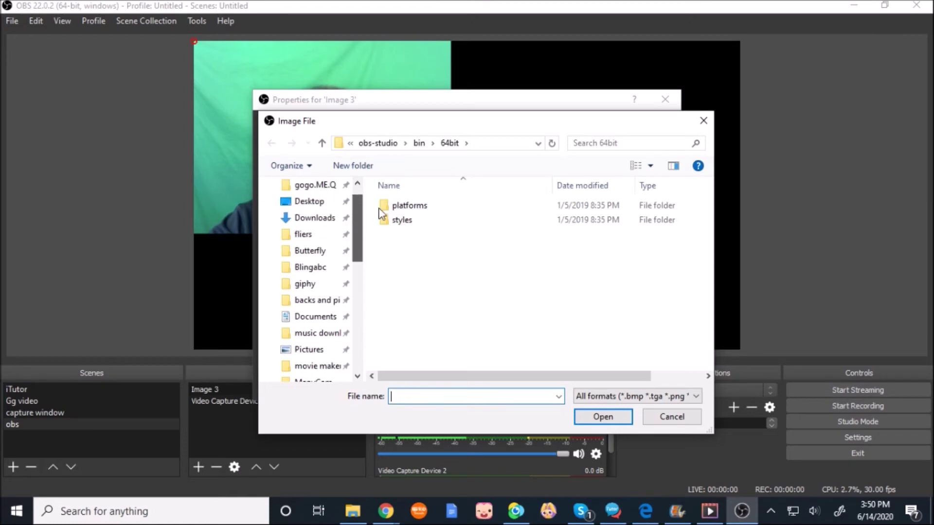
left_click(344, 302)
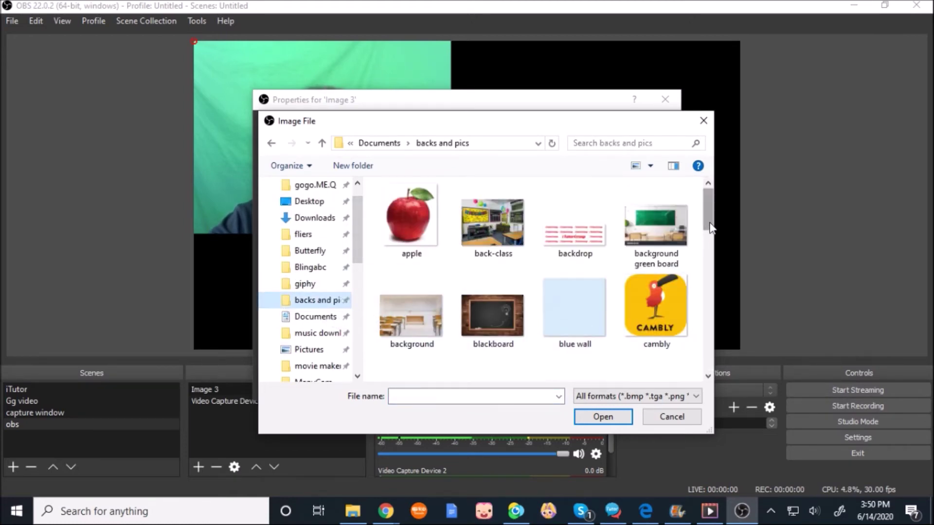
scroll(657, 229, "down", 3)
double_click(653, 250)
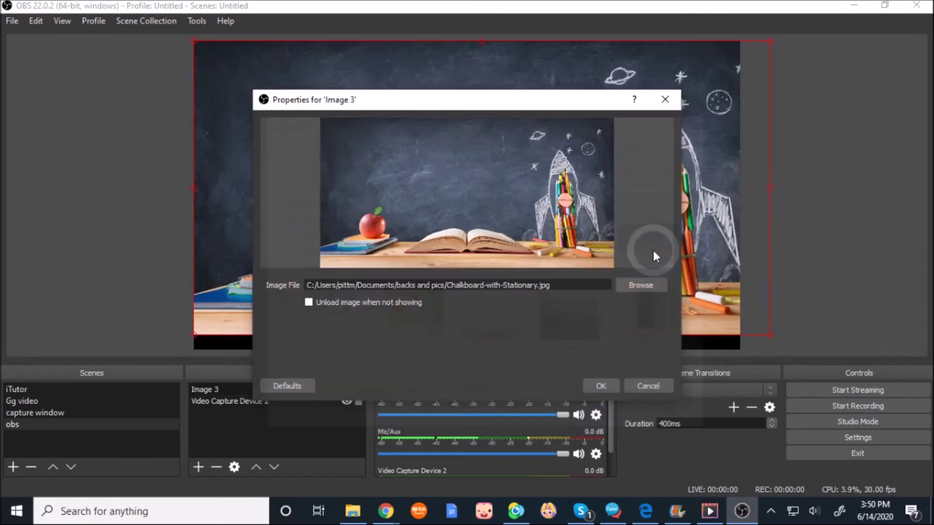
left_click(601, 386)
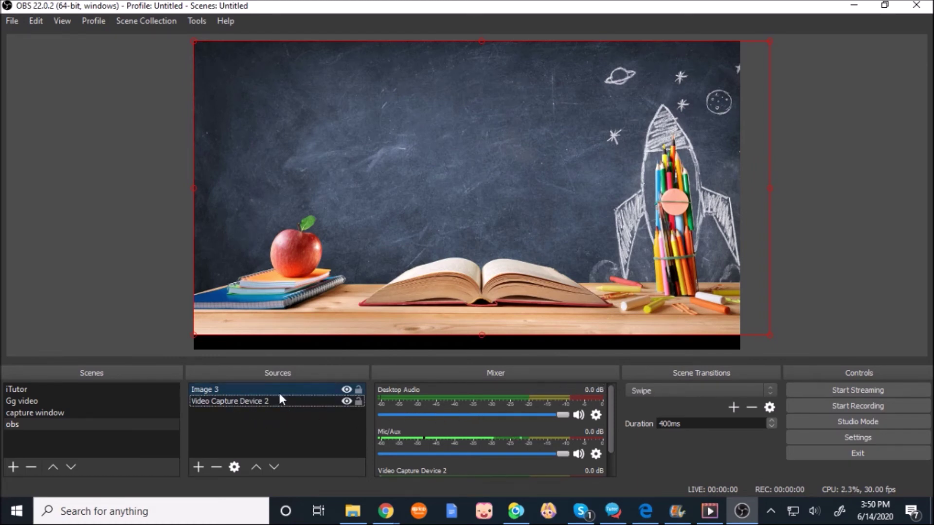
- Move Video Capture Device 2 above Image 3 and place the webcam at bottom centre
left_click_drag(247, 402, 249, 387)
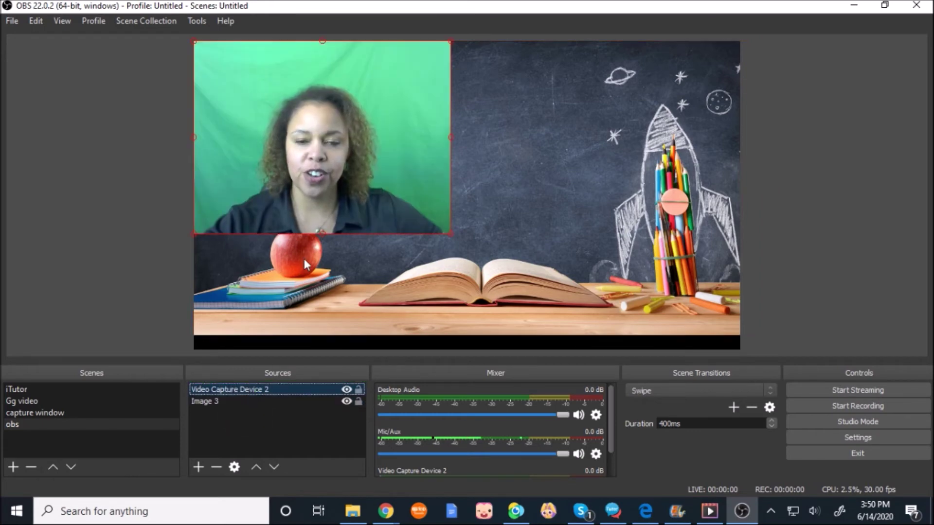
left_click_drag(336, 209, 480, 310)
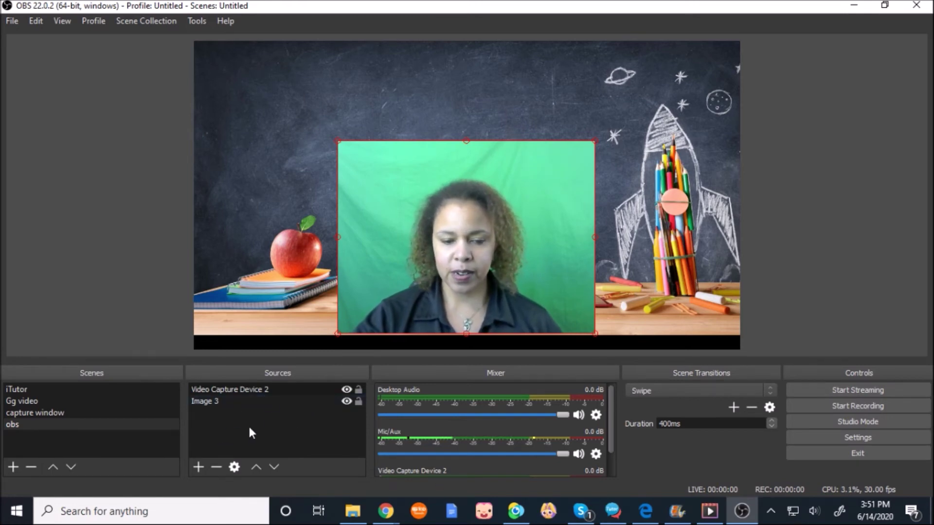
right_click(370, 290)
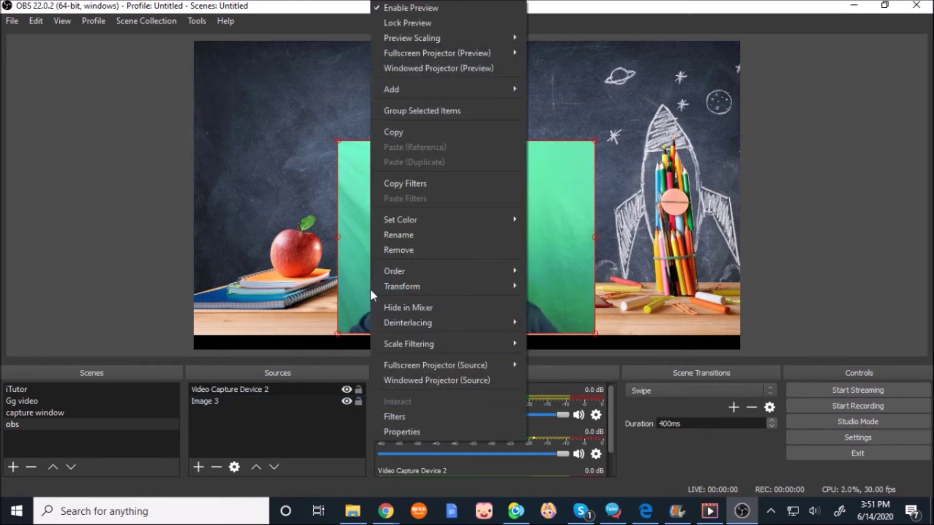
- Add a Chroma Key filter to Video Capture Device 2, tuned to Similarity 418 and Smoothness 73
left_click(396, 418)
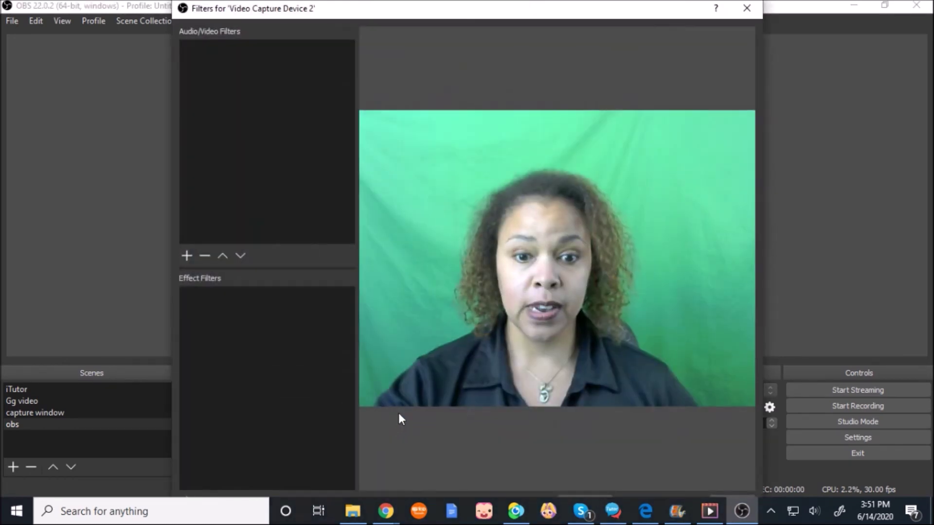
left_click_drag(452, 3, 443, 30)
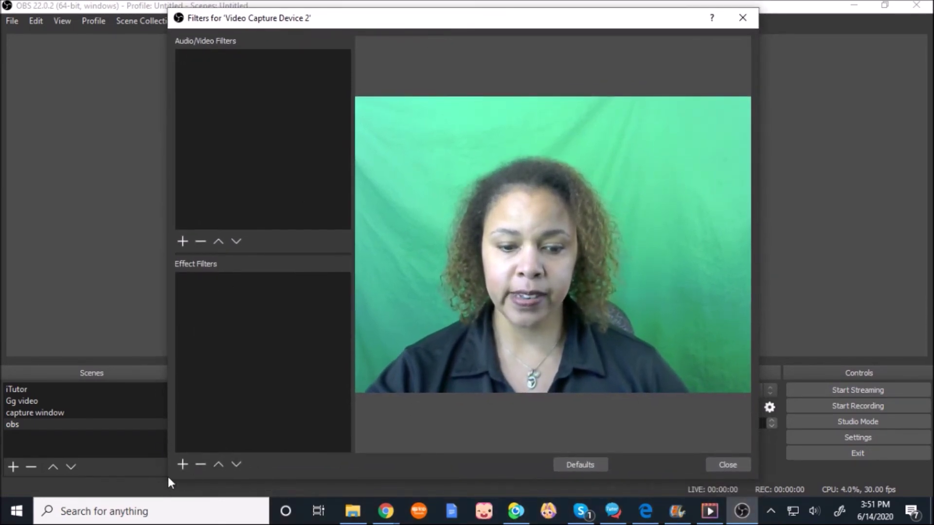
left_click(181, 464)
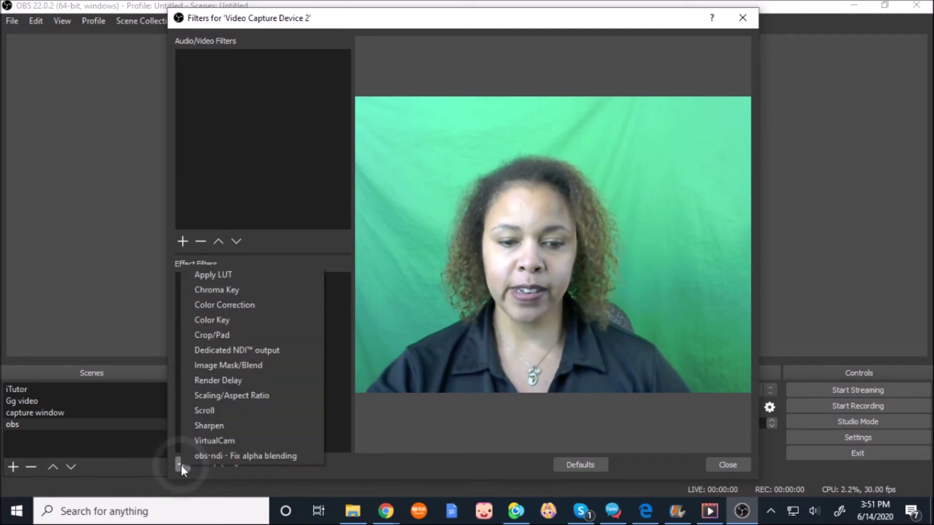
left_click(211, 291)
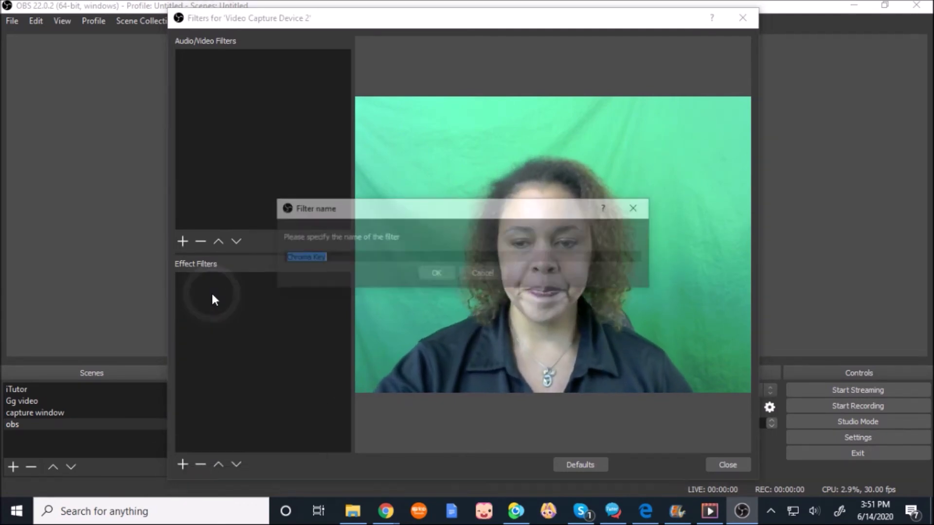
left_click(433, 272)
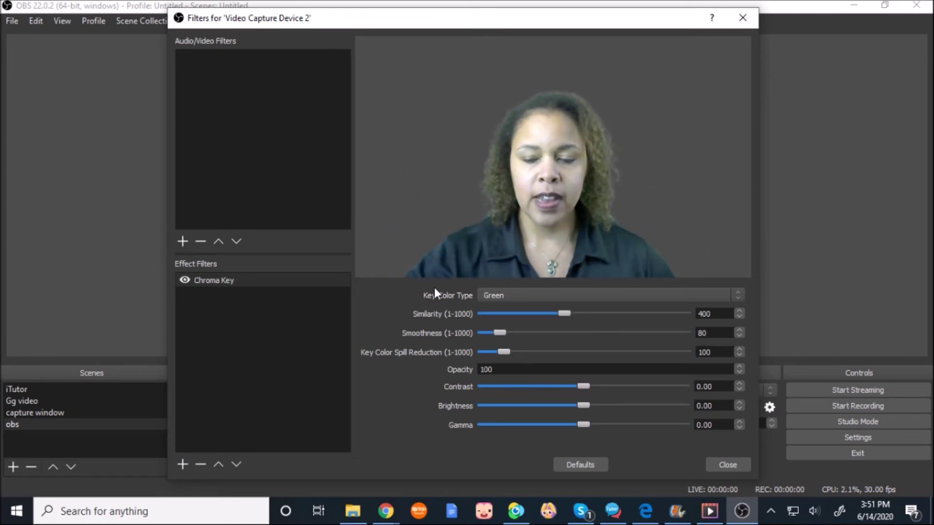
mouse_move(567, 314)
left_mouse_down()
mouse_move(556, 316)
mouse_move(569, 314)
left_mouse_up()
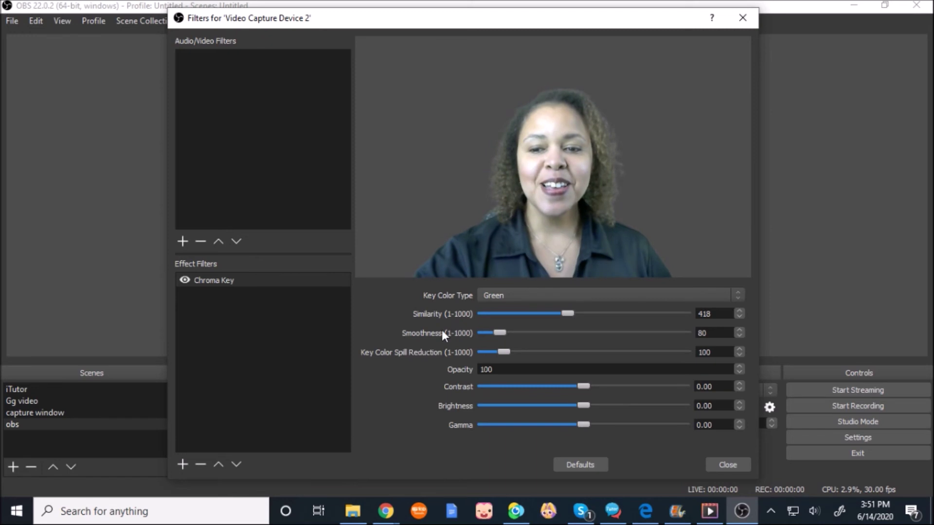
left_click_drag(502, 333, 510, 350)
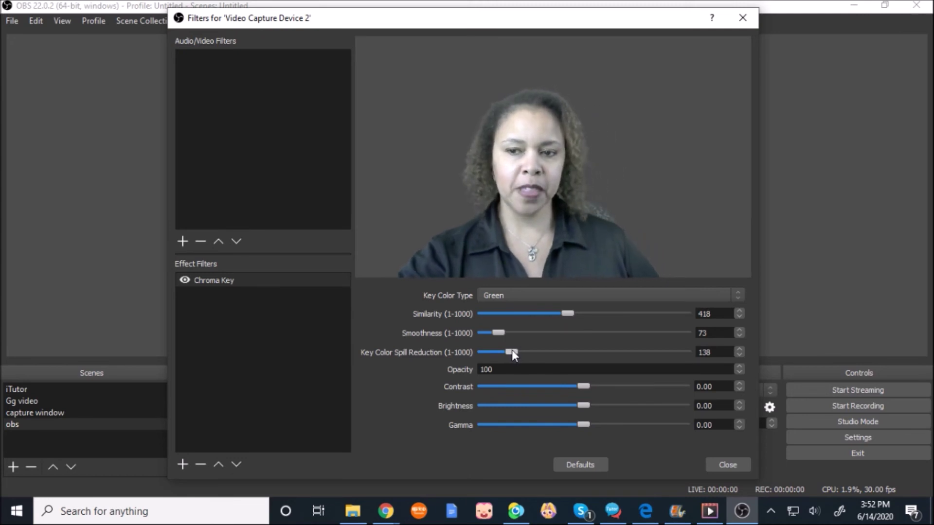
left_click(727, 465)
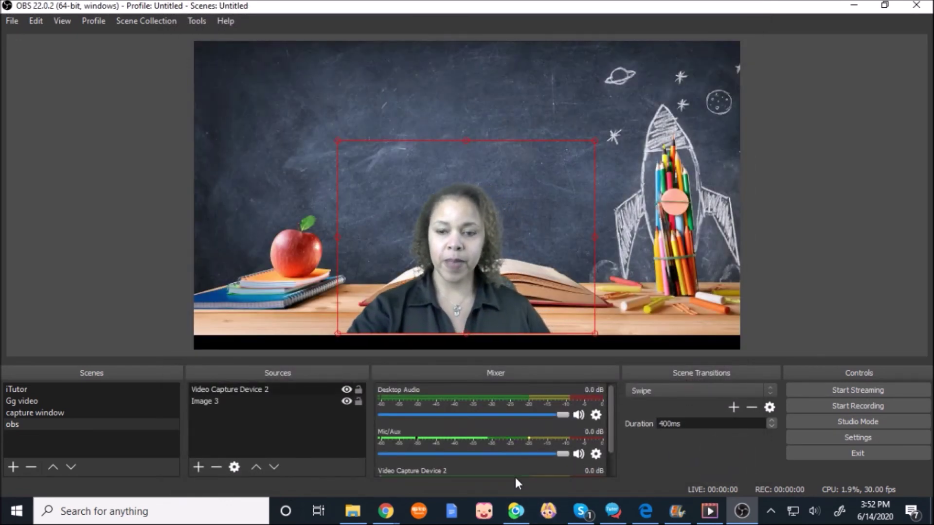
- Scale up and widen the webcam source, shifting it left so the face appears larger
left_click_drag(595, 141, 688, 43)
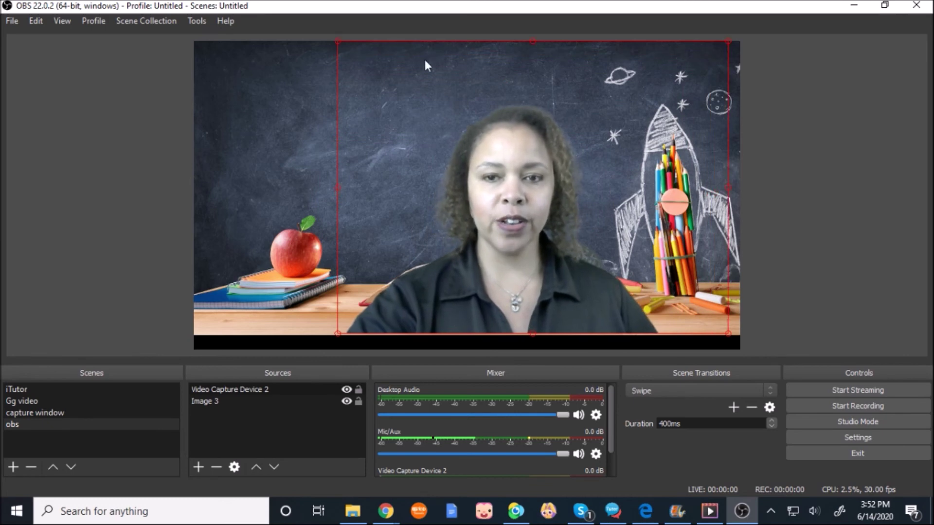
left_click_drag(532, 177, 465, 182)
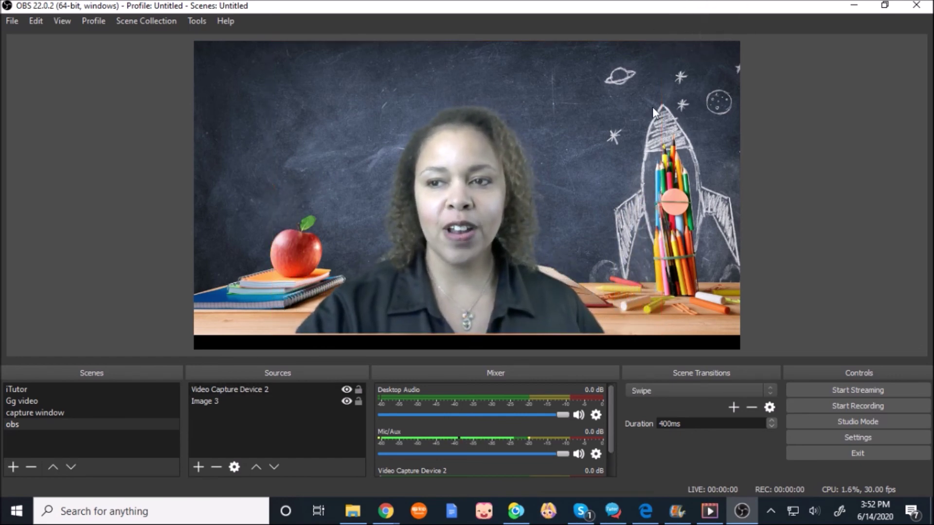
left_click(574, 122)
left_click_drag(661, 38, 743, 33)
left_click_drag(625, 171, 560, 174)
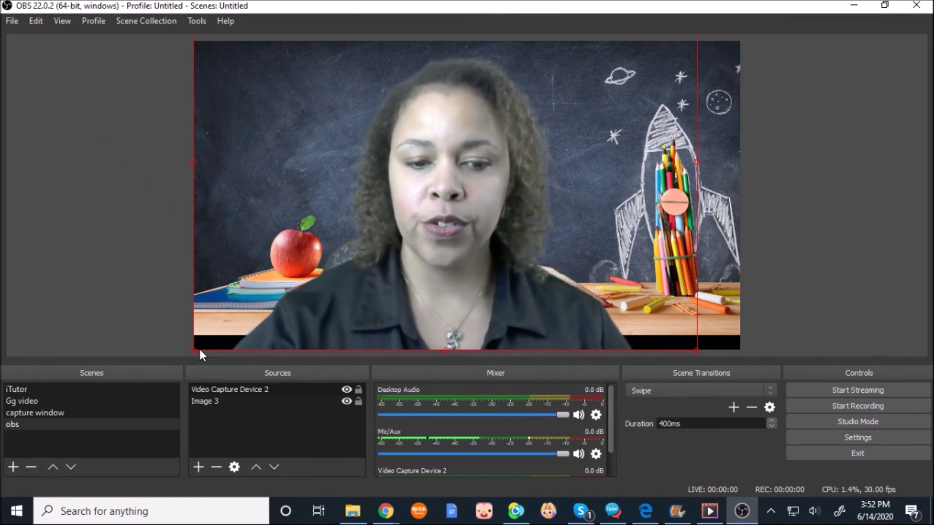
- Enlarge the webcam from its lower-left corner and lower it to the canvas bottom at the desk
left_click_drag(194, 349, 206, 333)
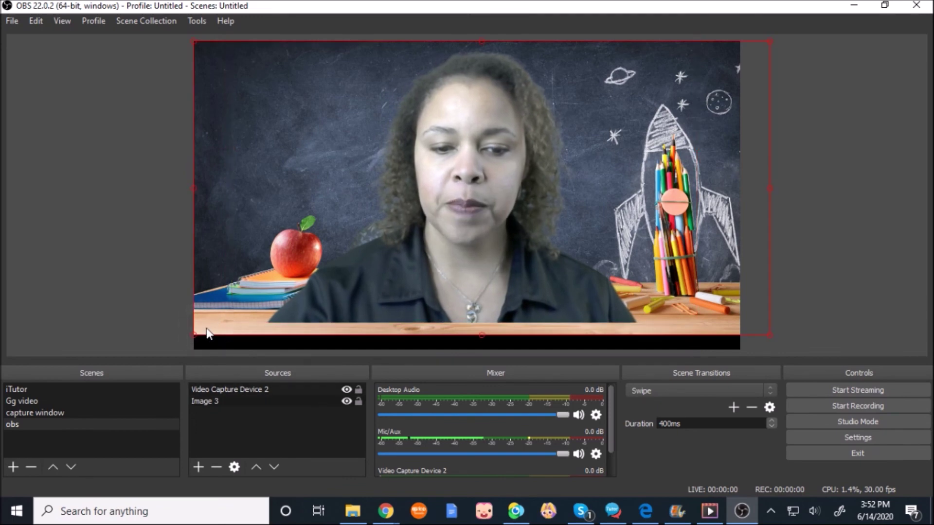
left_click_drag(195, 334, 181, 347)
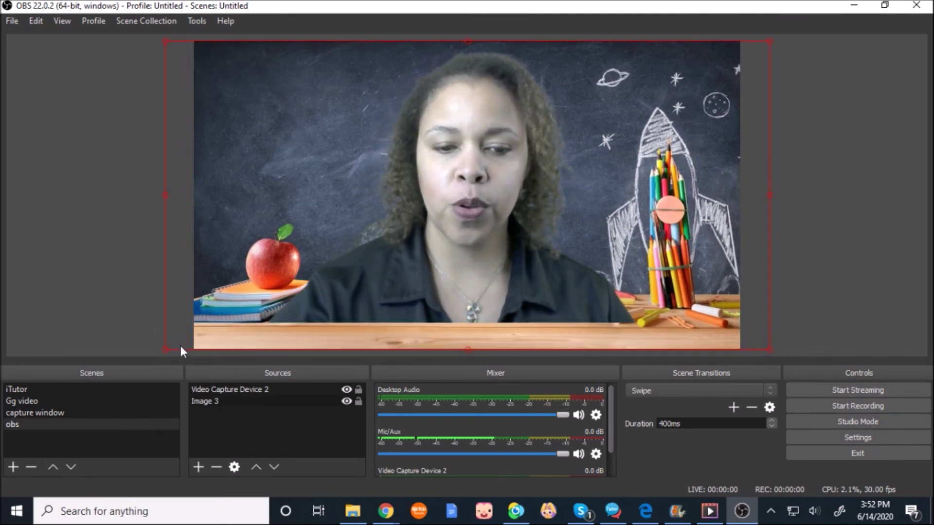
mouse_move(314, 310)
left_mouse_down()
mouse_move(310, 327)
mouse_move(314, 314)
left_mouse_up()
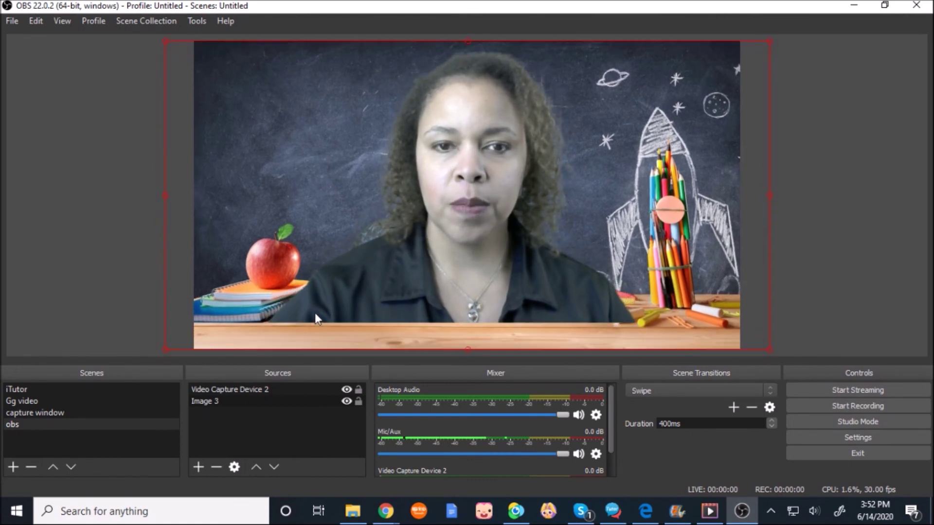
left_click(447, 244)
left_click_drag(447, 244, 447, 269)
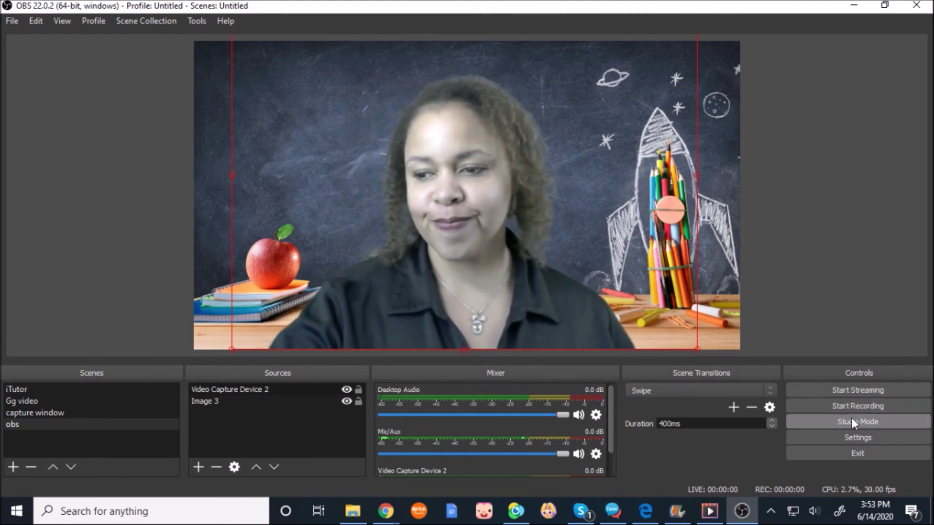
left_click(507, 515)
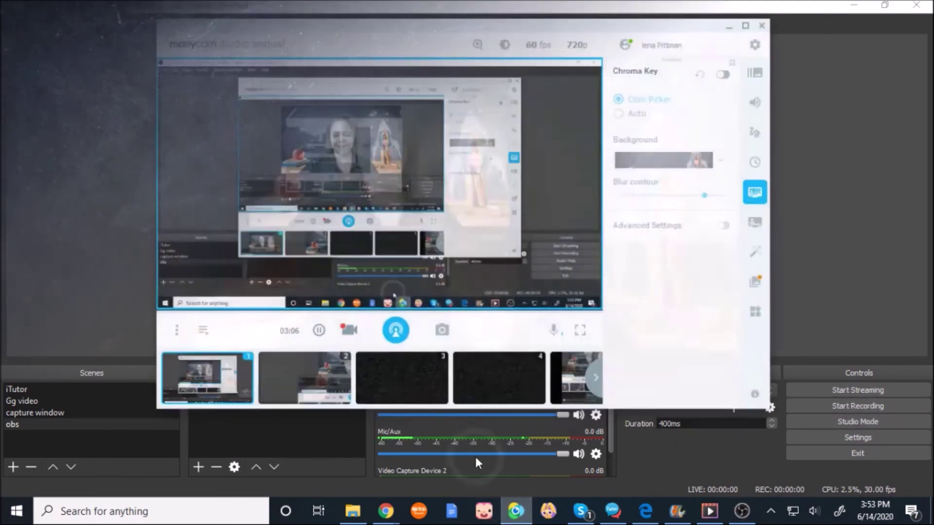